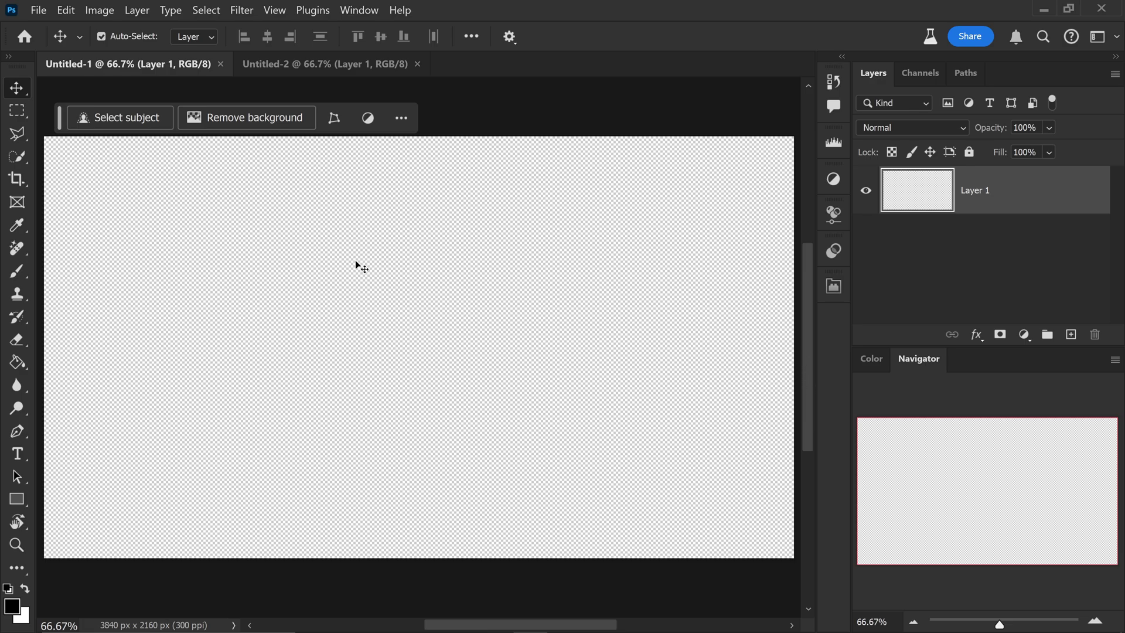
Step: Start Edit > Generate Image and pick the marble table inspiration prompt
left_click(69, 17)
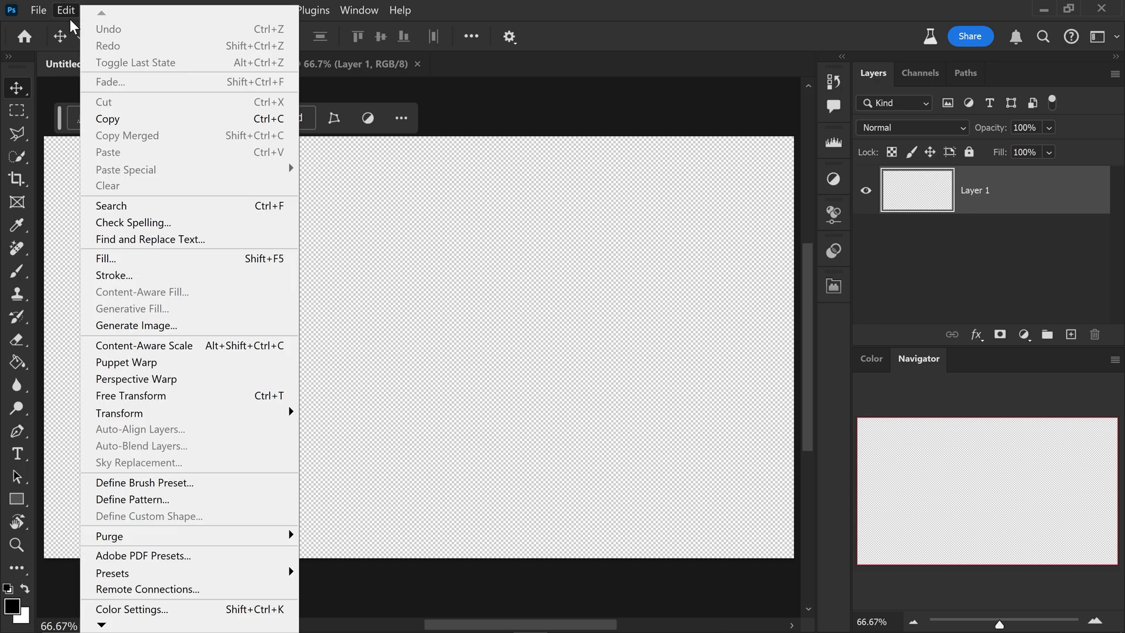
left_click(167, 326)
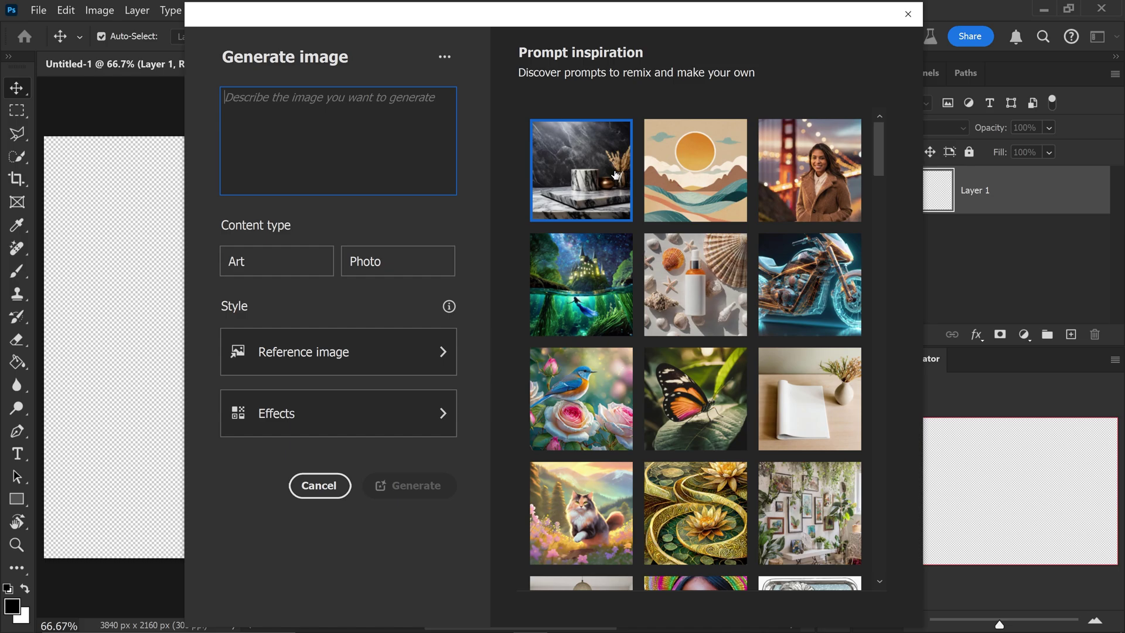
scroll(832, 328, "down", 4)
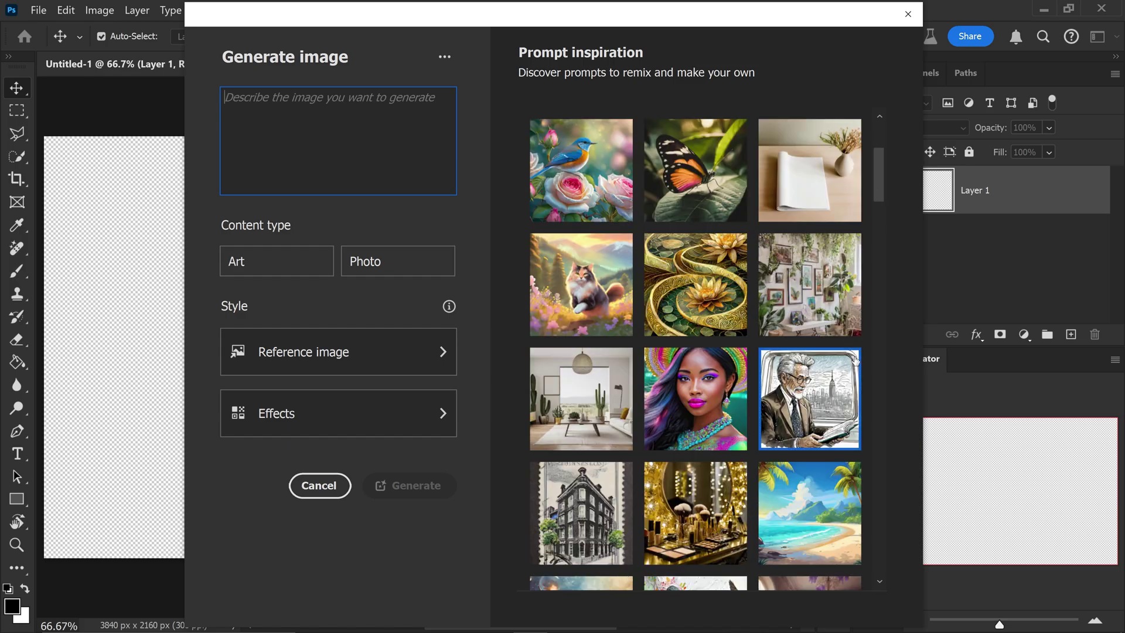
scroll(855, 361, "down", 5)
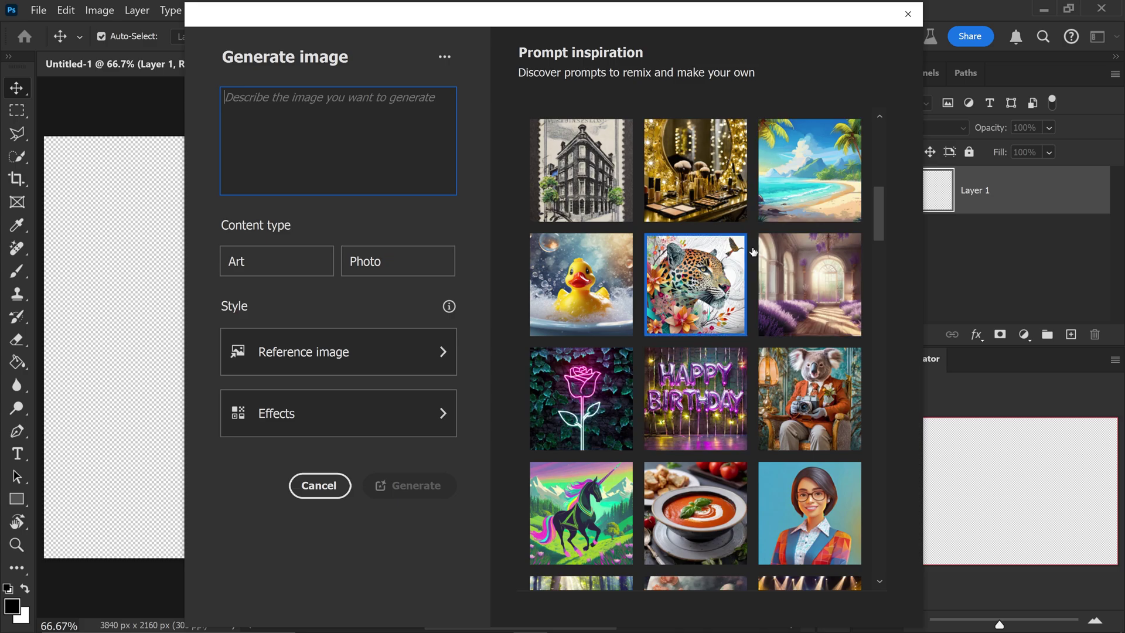
scroll(760, 253, "down", 8)
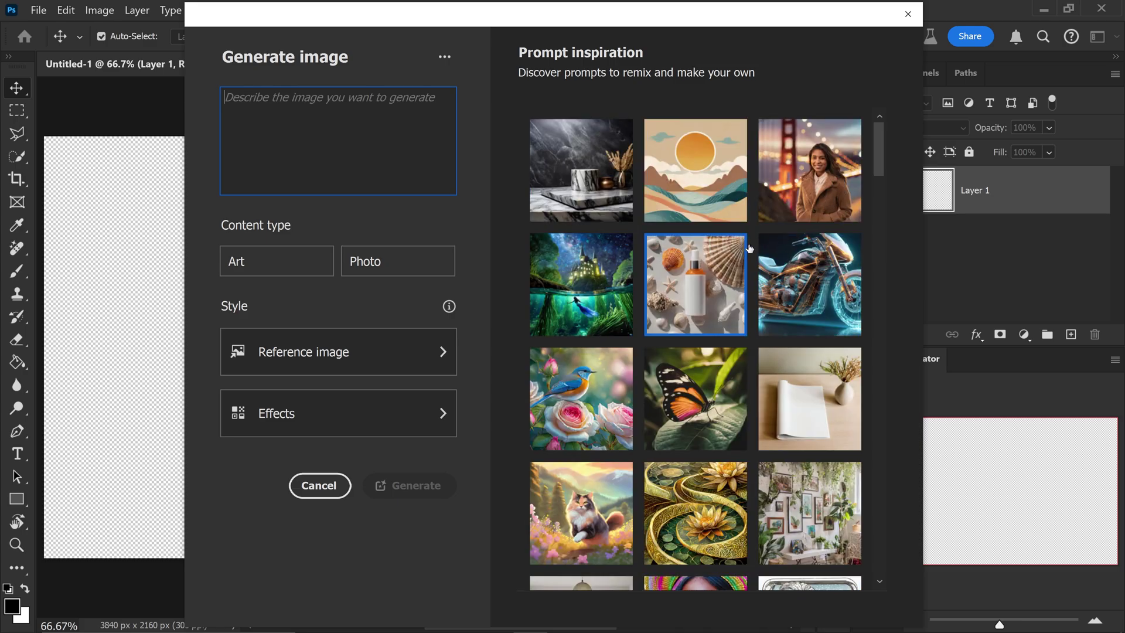
left_click(573, 170)
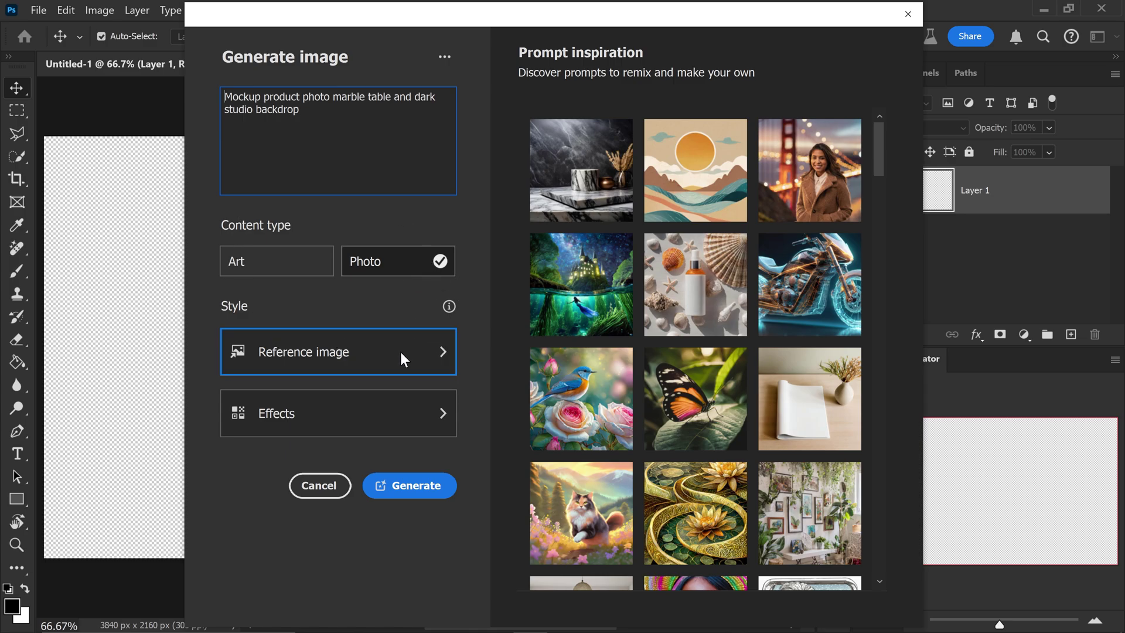
Step: Browse the Effects and Techniques styles, then generate the marble table image and collapse Properties
left_click(388, 416)
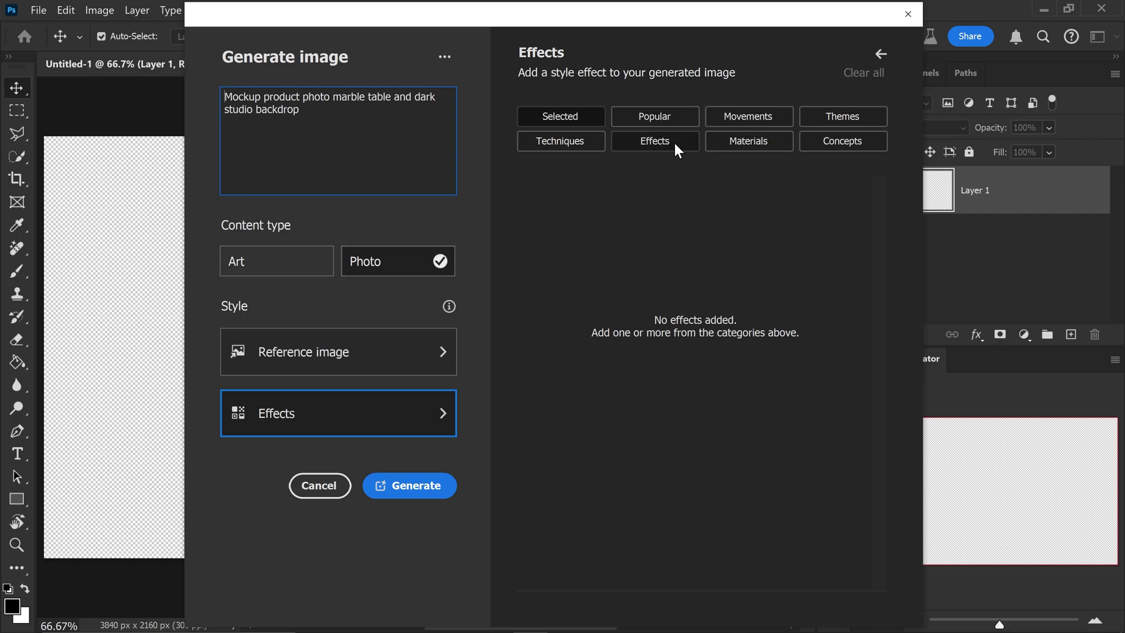
left_click(655, 148)
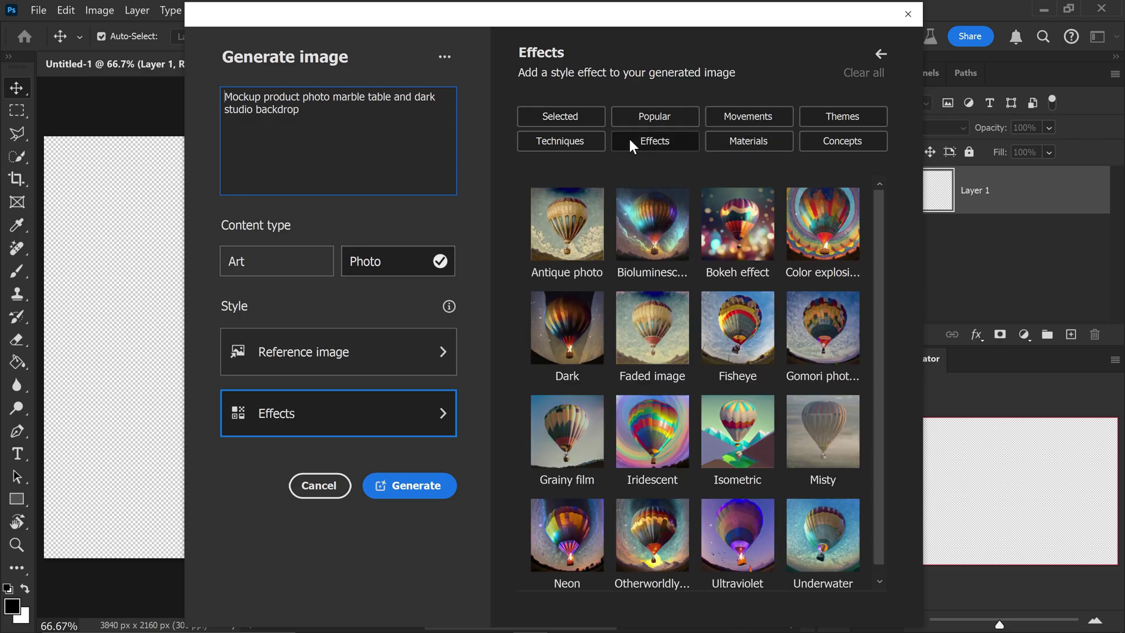
left_click(570, 145)
left_click(668, 144)
left_click(880, 53)
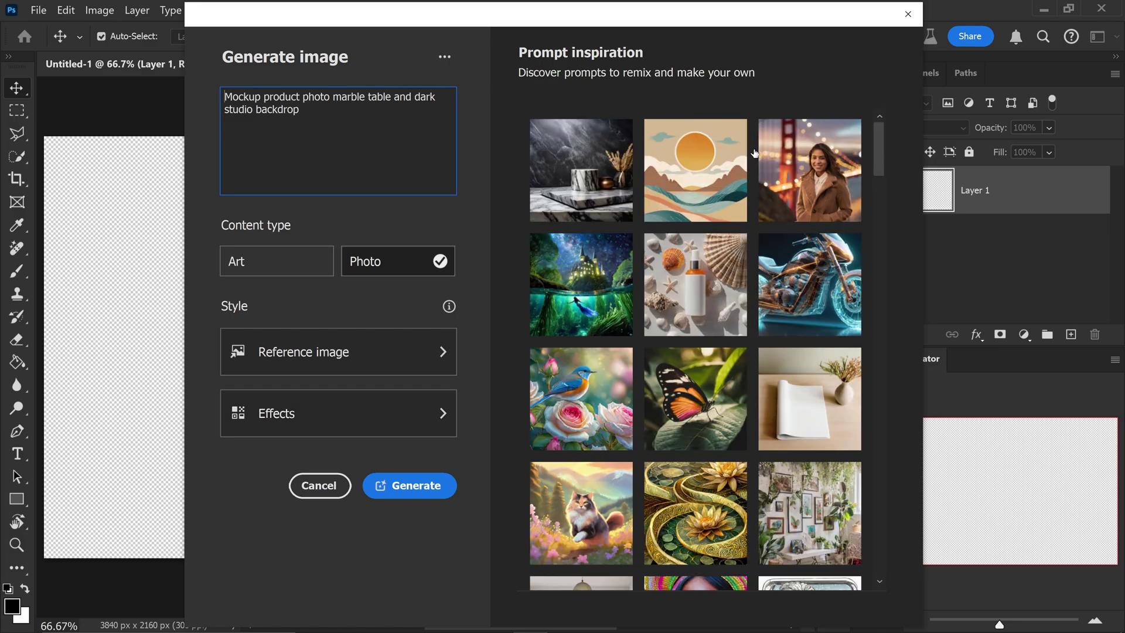
left_click(424, 486)
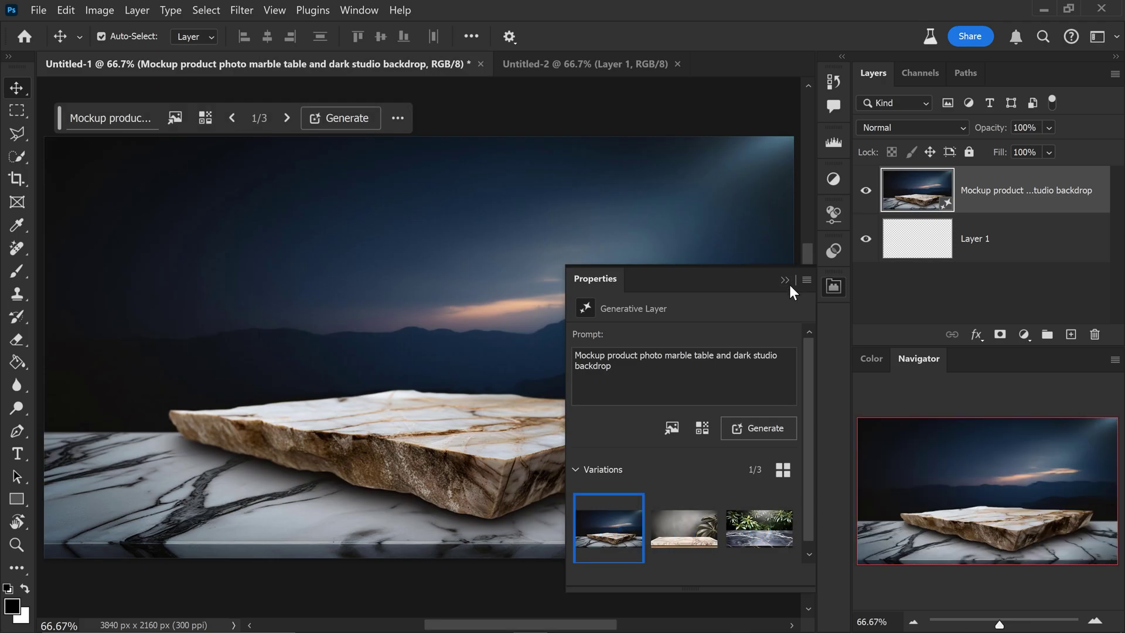
left_click(786, 283)
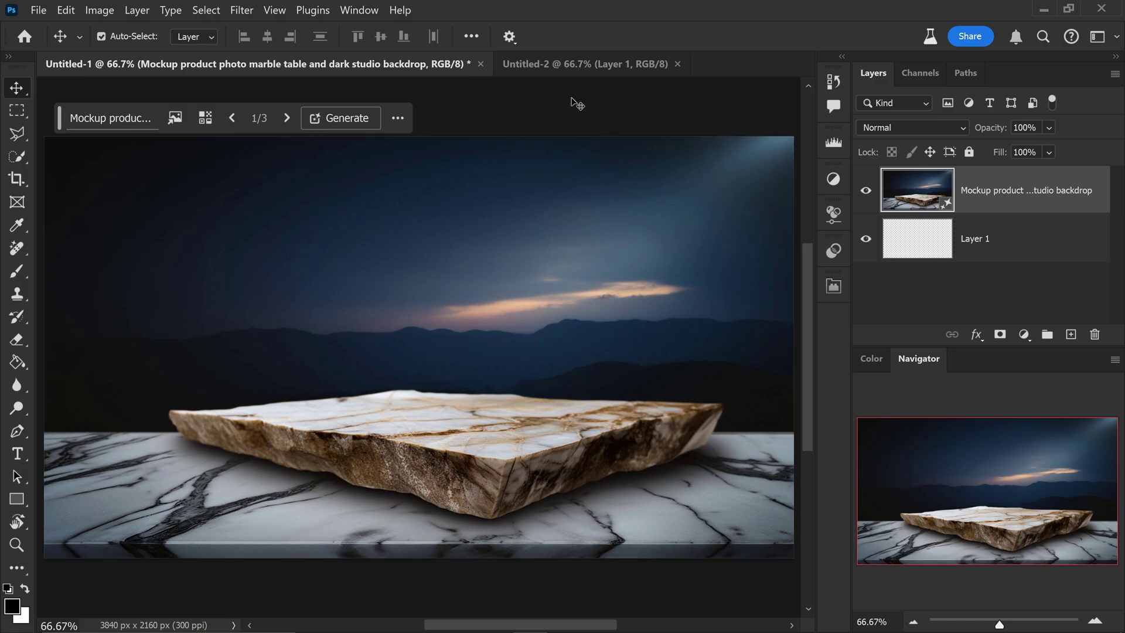
Step: In Untitled-2, generate a Photo image from the pasted cozy cabin prompt
left_click(551, 65)
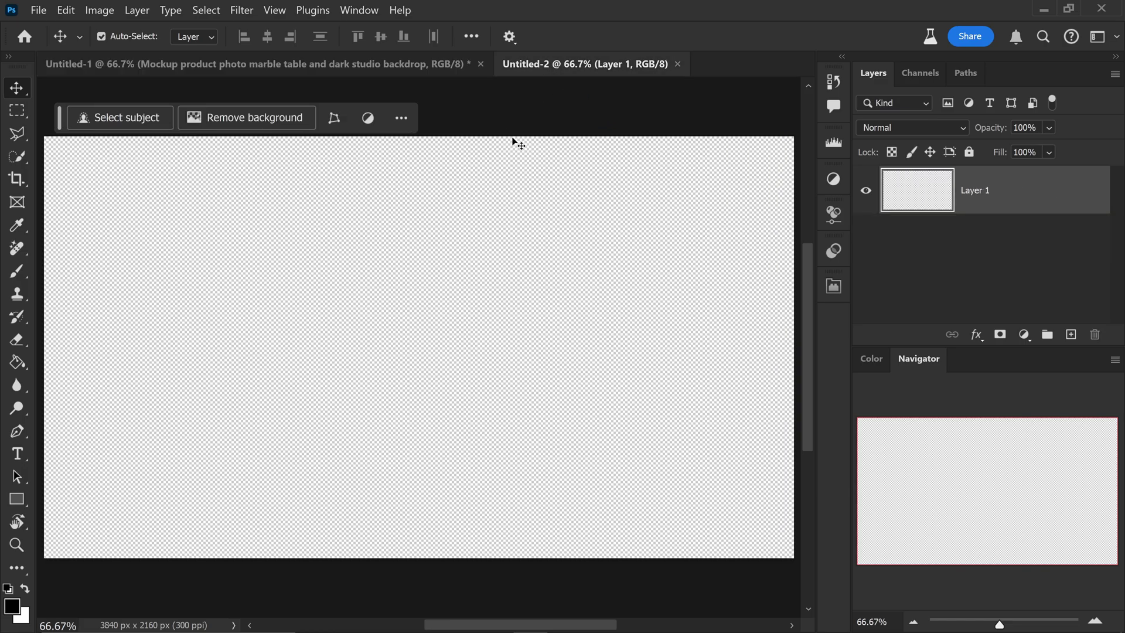
left_click(66, 12)
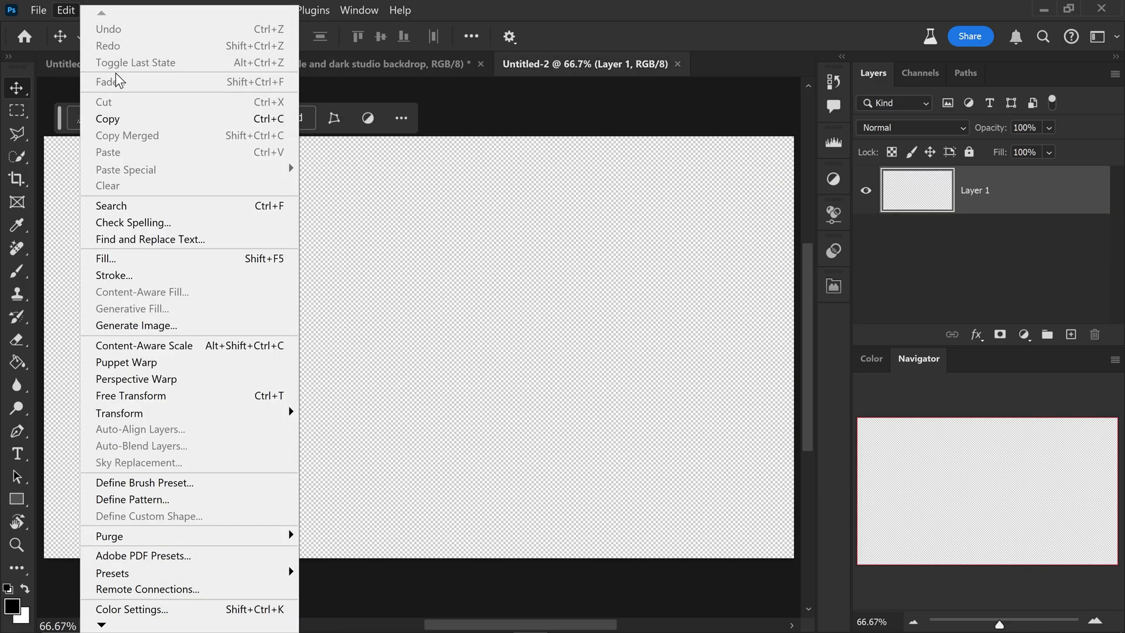
left_click(146, 325)
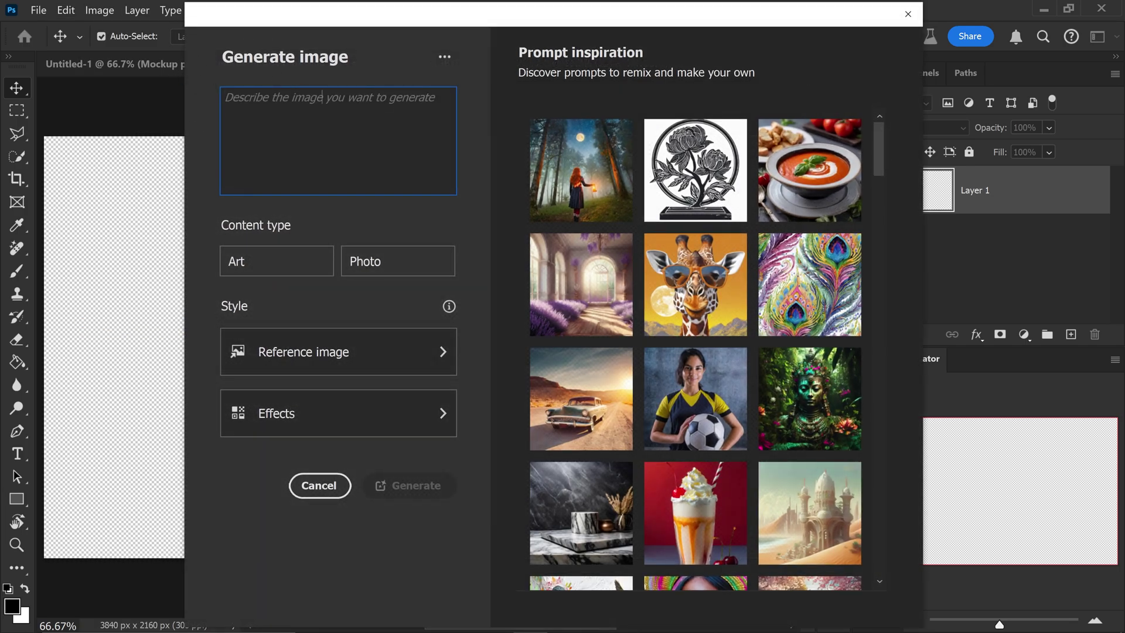
type("A cozy cabin sits high in the woods, offering stunning views of snow-capped mountains, a serene lake, and a colorful sunset. Trees sway gently, birds soar overhead, and fireflies twinkle in the fading light, creating a scene of pure tranquility.")
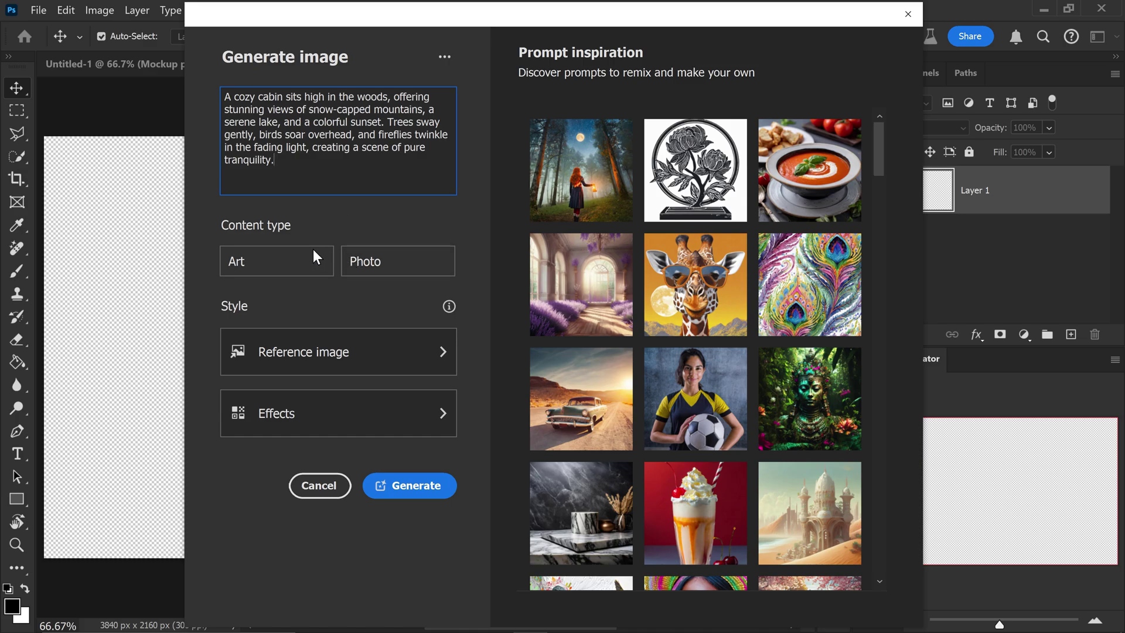
left_click(395, 266)
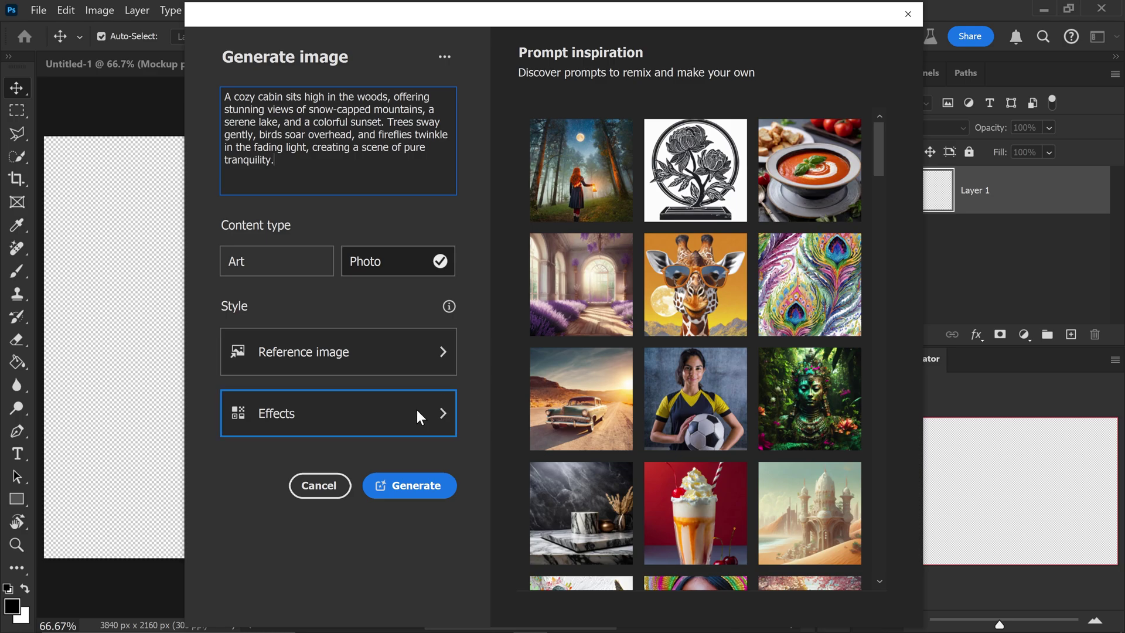
left_click(417, 484)
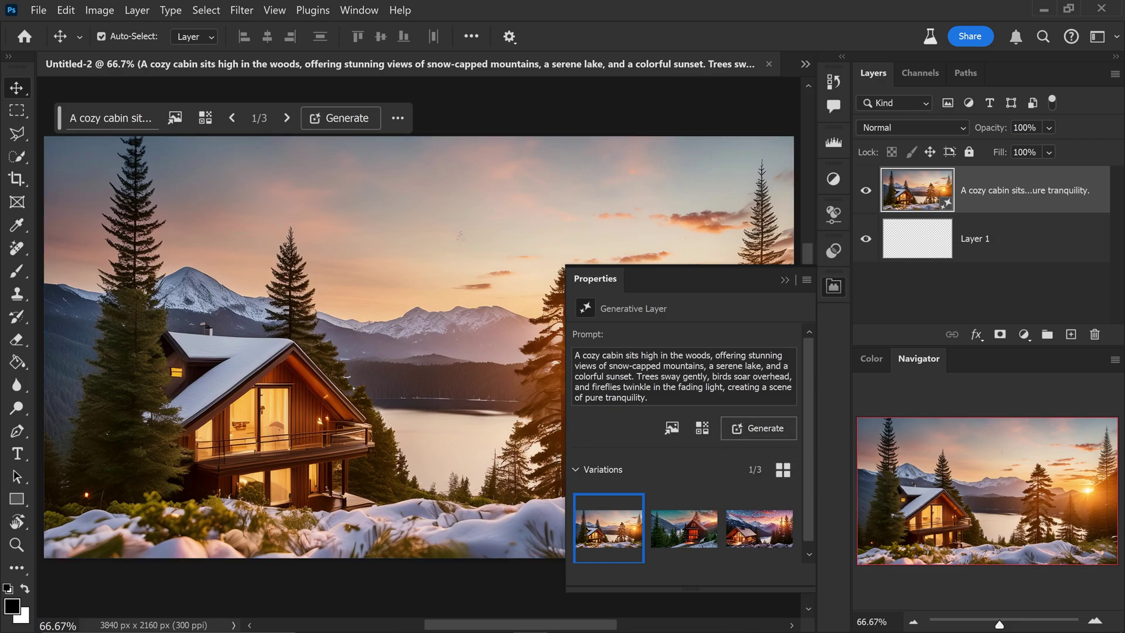
Step: Preview the cabin variations and settle on the third one
left_click(784, 280)
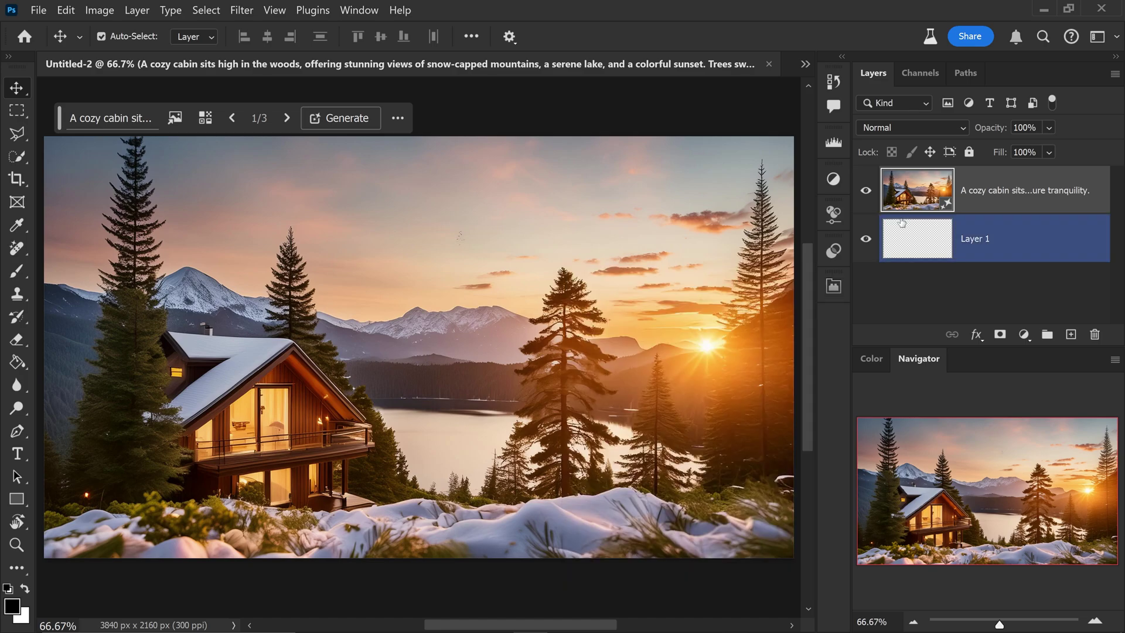
left_click(834, 288)
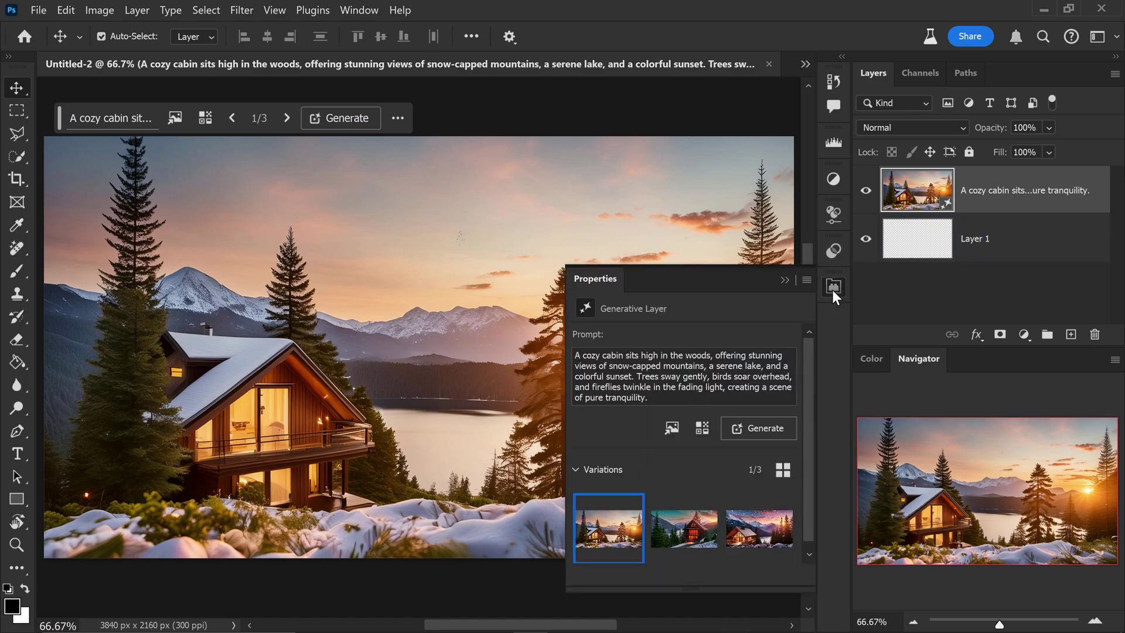
left_click(684, 530)
left_click(749, 534)
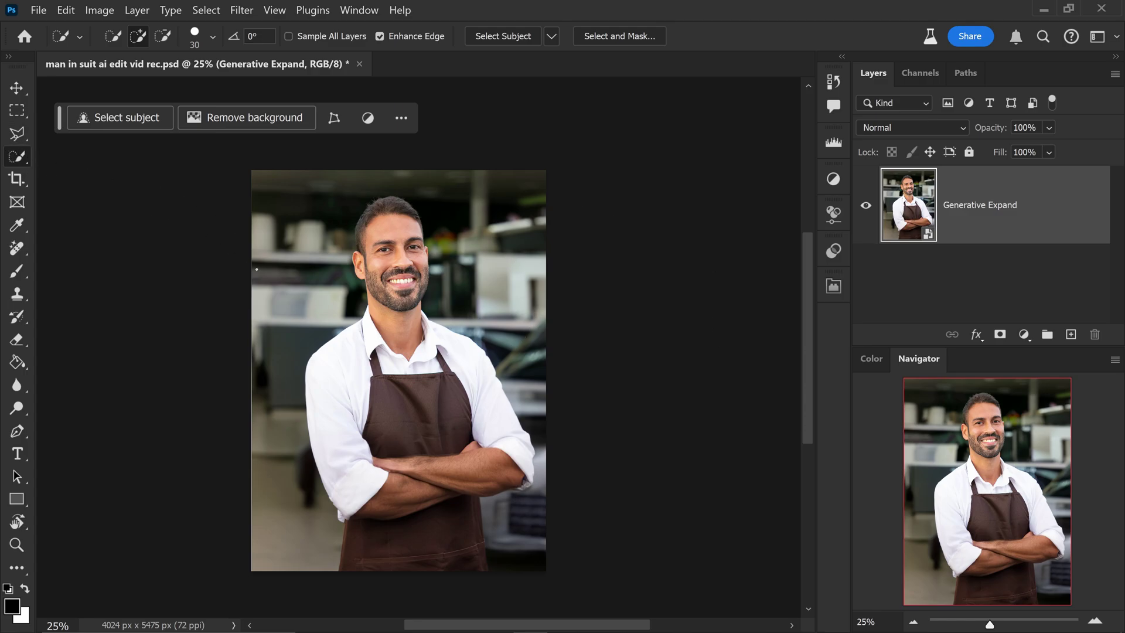
Step: Quick-select the man's shoulders, apron and arms, subtracting his crossed forearms
left_click_drag(373, 331, 357, 355)
left_click_drag(380, 399, 409, 404)
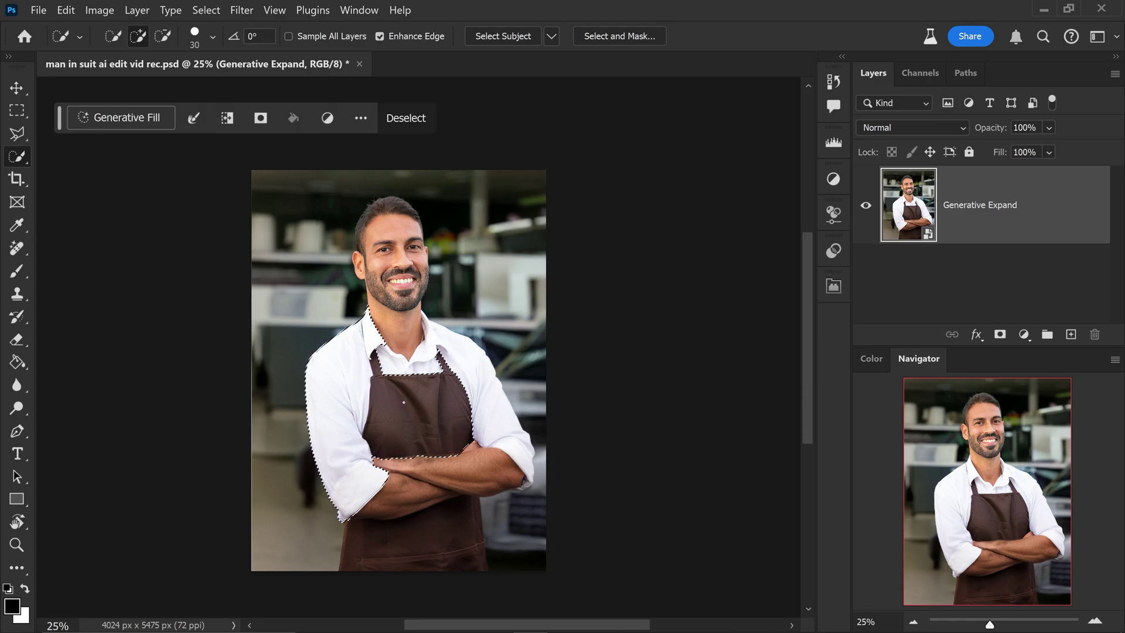
mouse_move(438, 363)
left_mouse_down()
mouse_move(492, 410)
mouse_move(519, 457)
mouse_move(429, 573)
mouse_move(522, 524)
left_mouse_up()
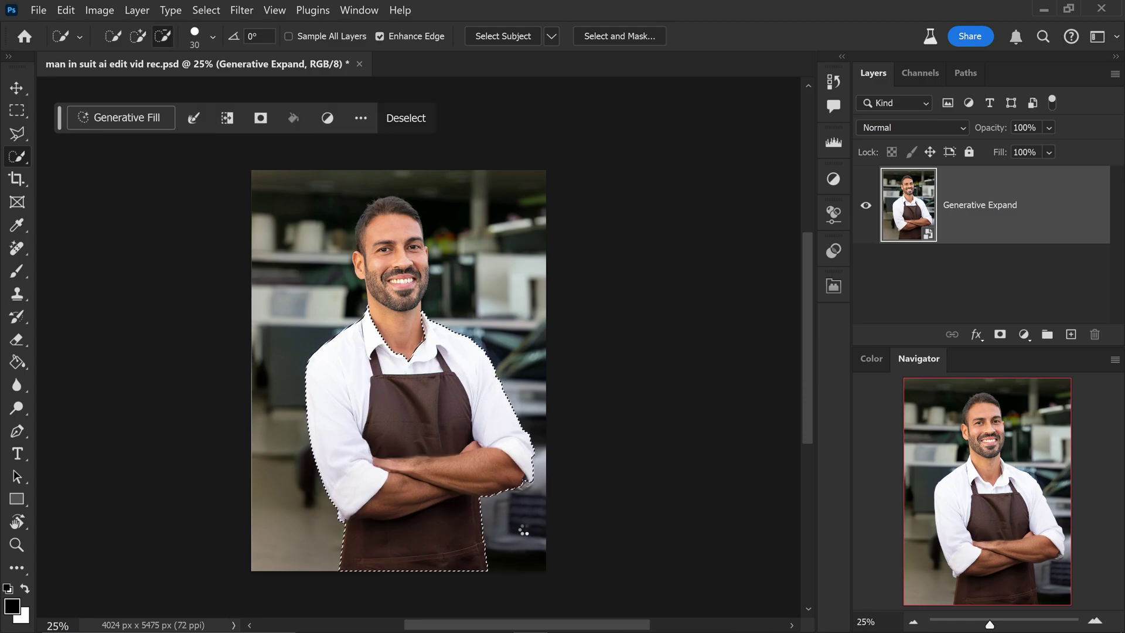
mouse_move(484, 482)
left_mouse_down("alt")
mouse_move(422, 477)
mouse_move(434, 489)
mouse_move(406, 493)
left_mouse_up("alt")
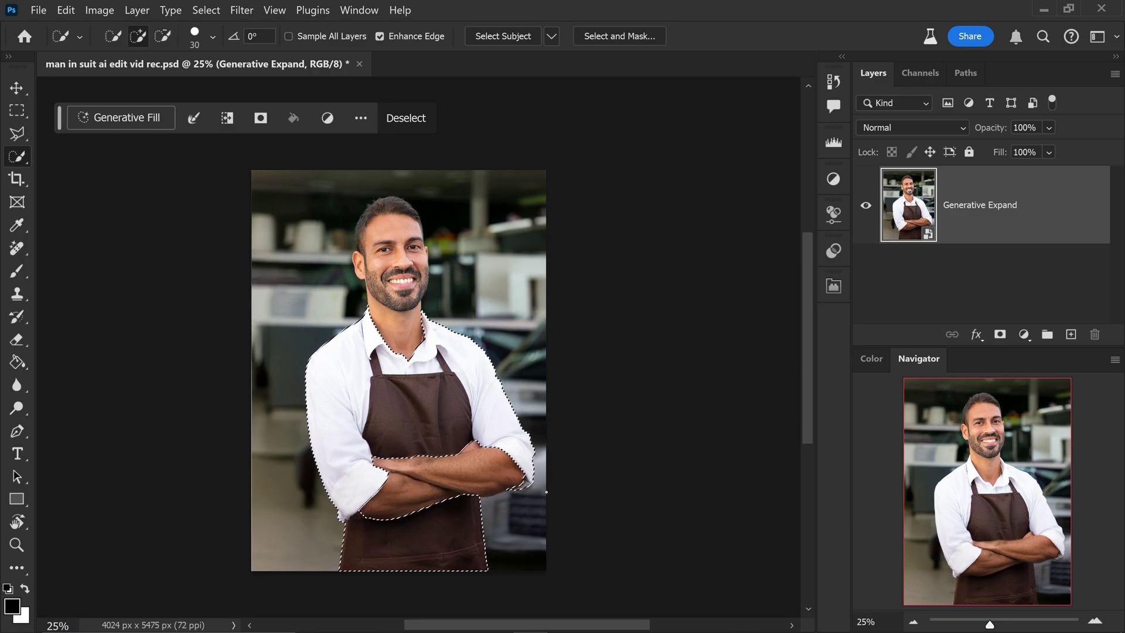
Step: Load man in suit 1.png as the reference image for a generative fill
left_click(93, 118)
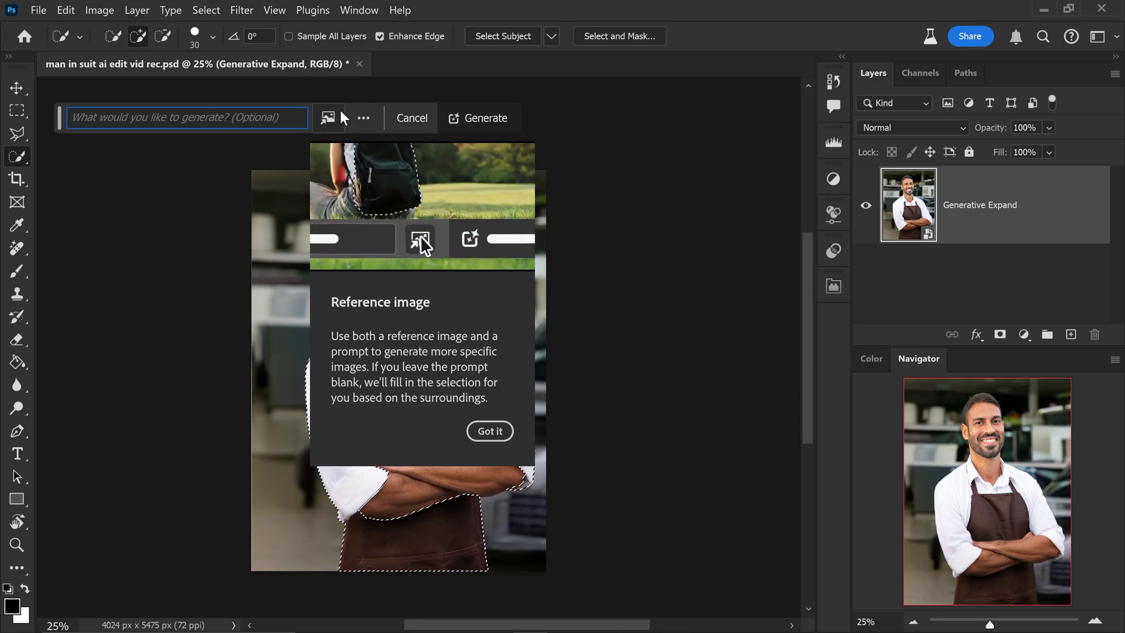
left_click(327, 120)
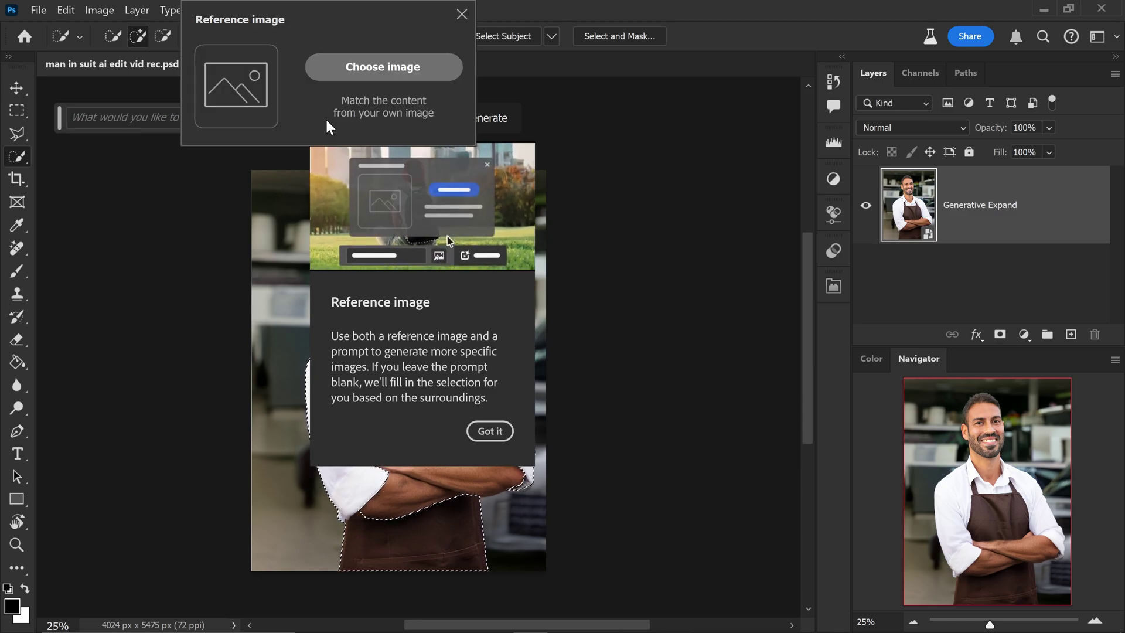
left_click(382, 72)
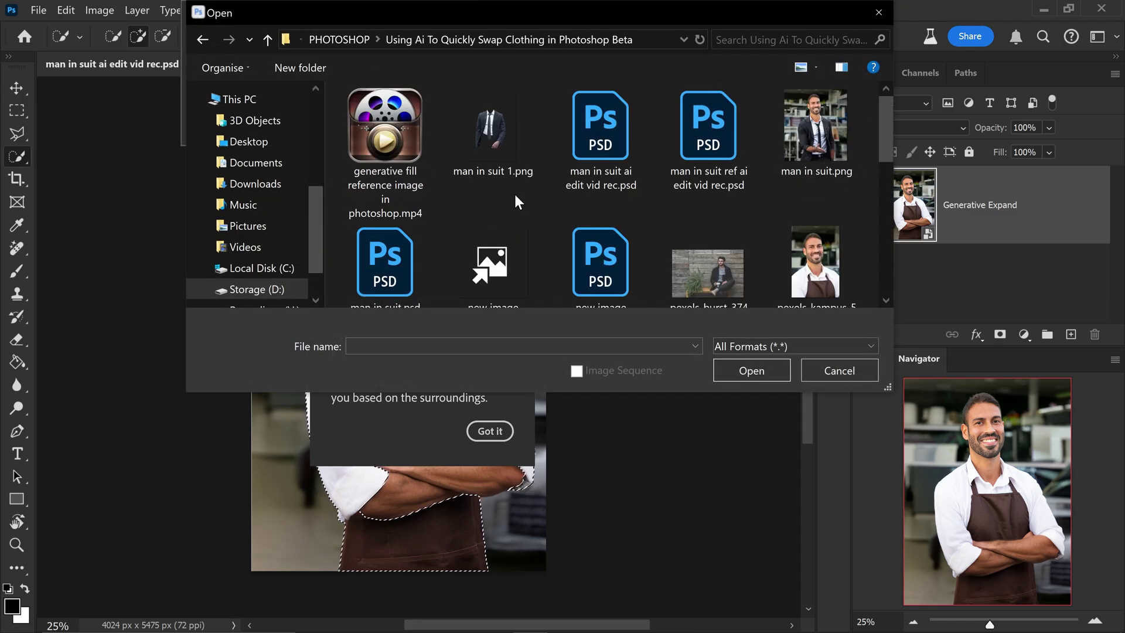
left_click(494, 146)
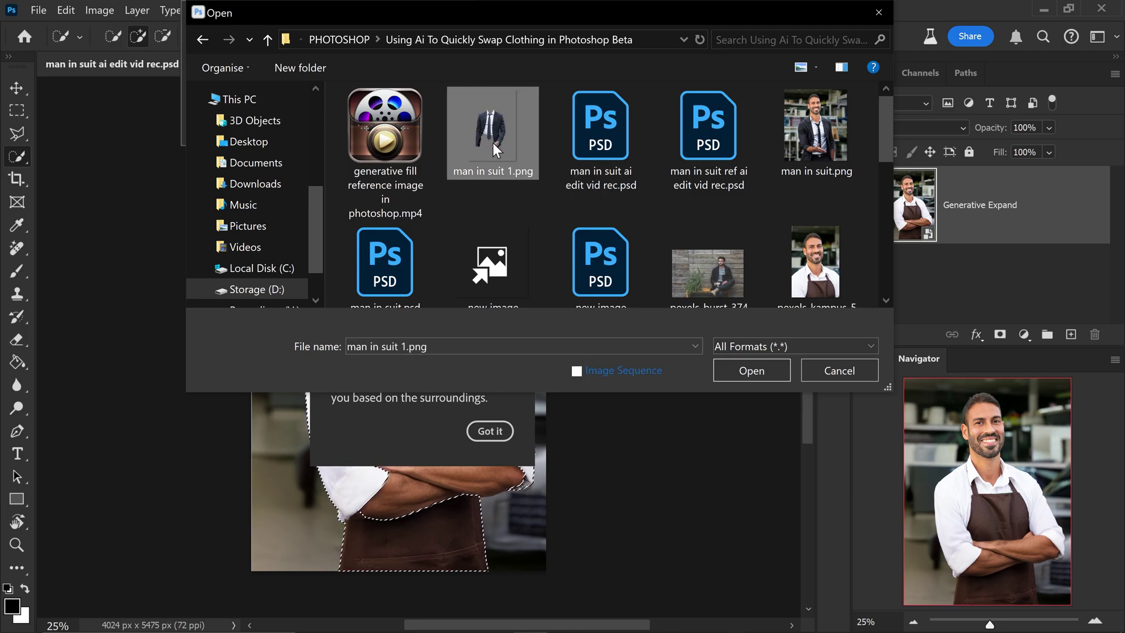
left_click(749, 374)
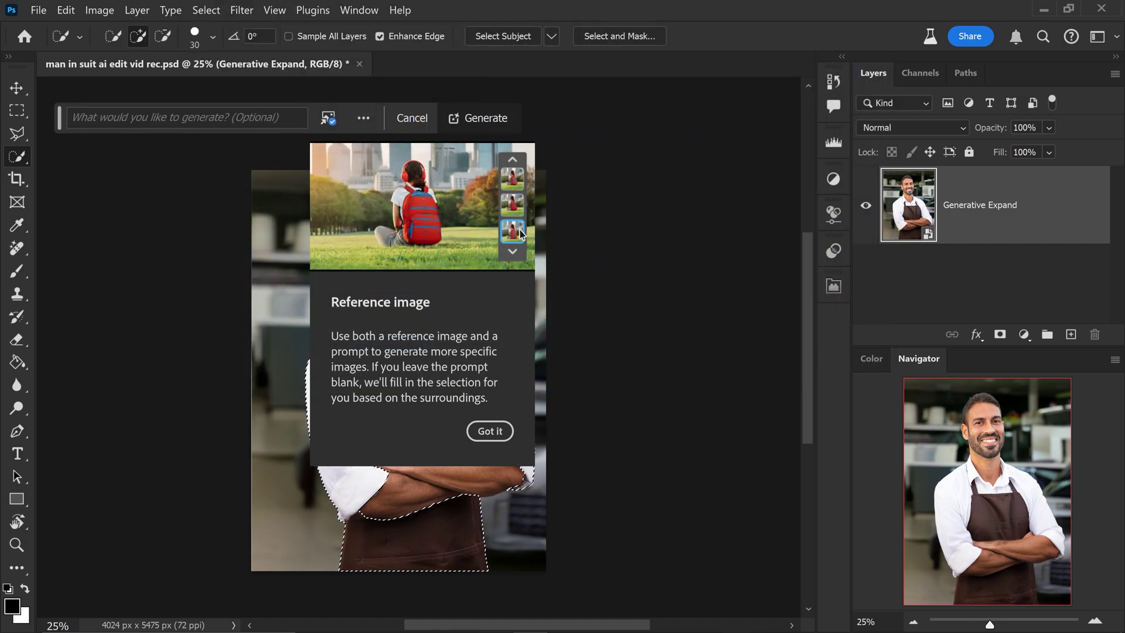
Step: Generate 'black suit' over the apron, compare three variations, and keep the first
left_click(146, 117)
type("black suit")
left_click(477, 120)
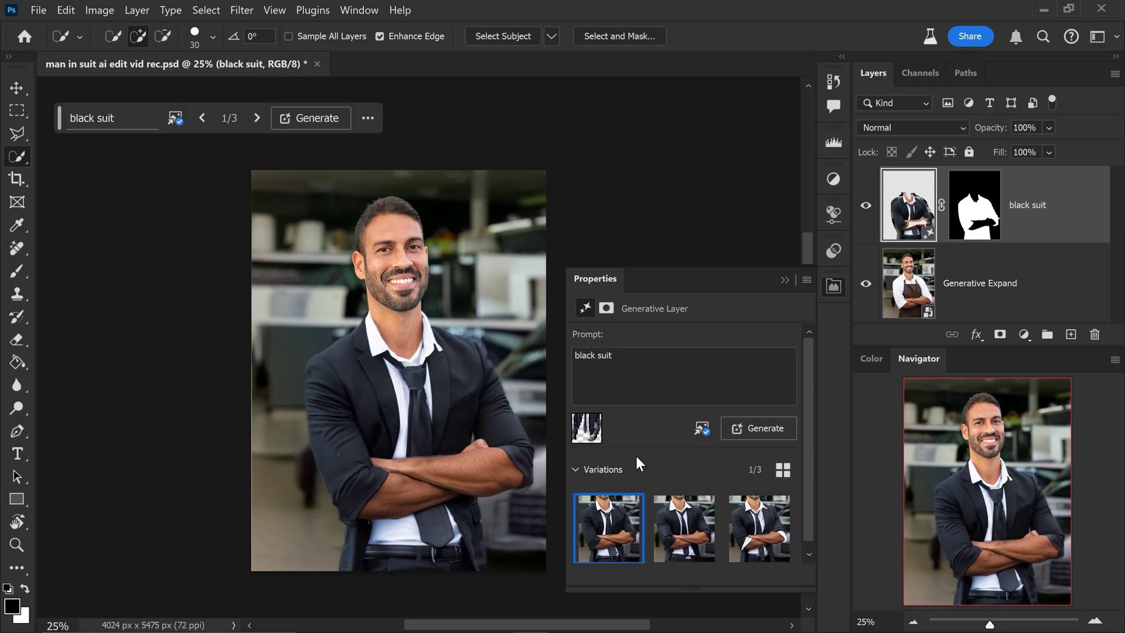
left_click(672, 521)
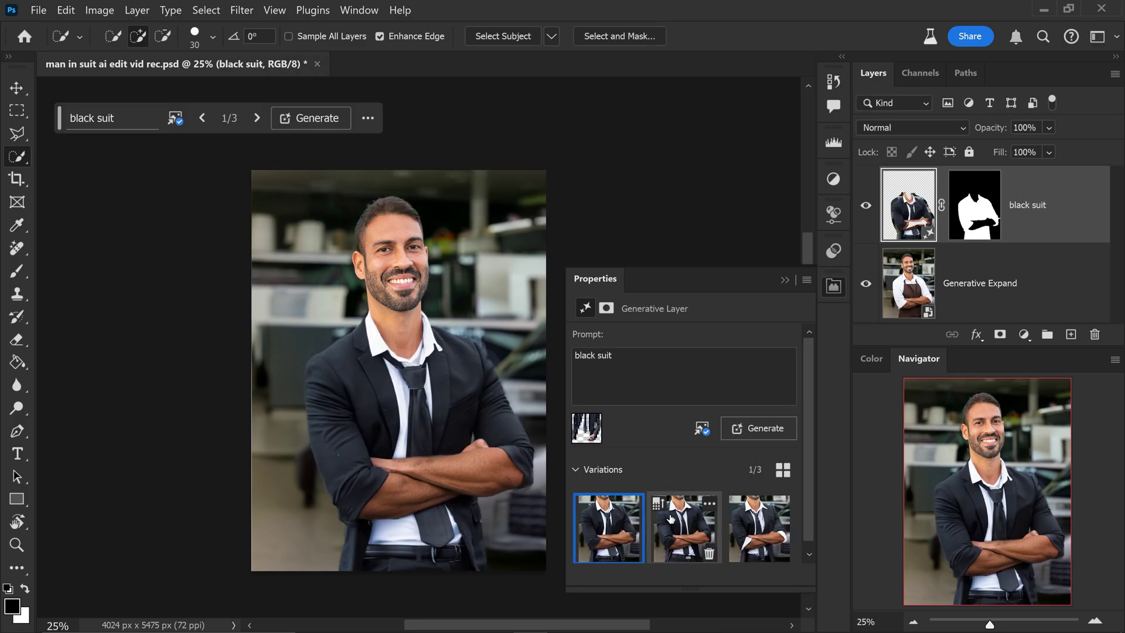
left_click(762, 529)
left_click(608, 523)
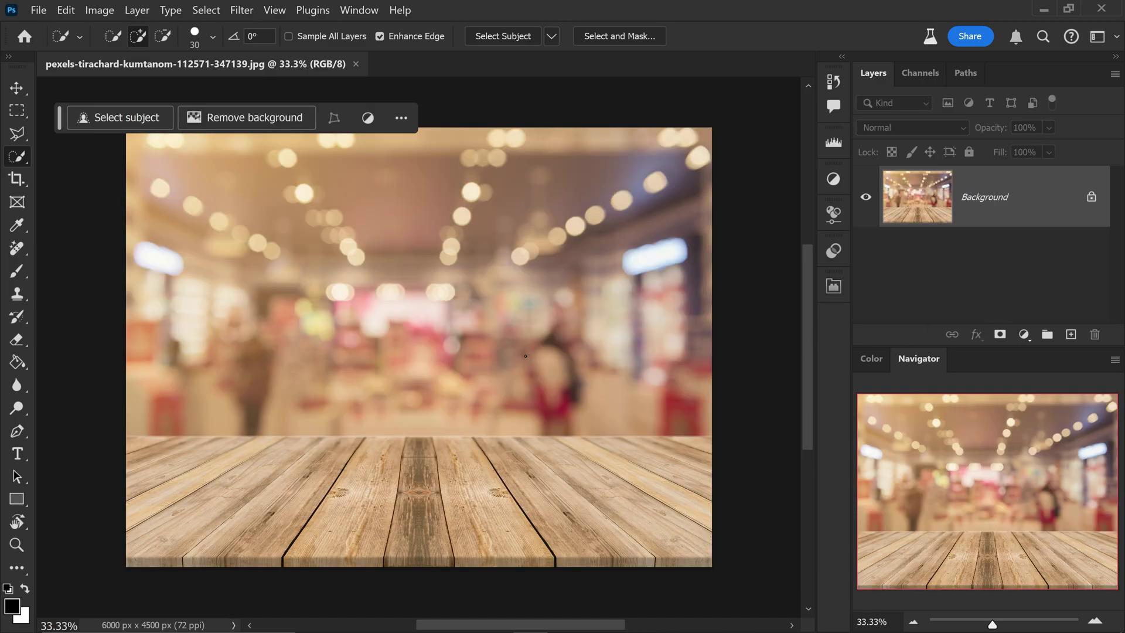
Step: Generative-fill a rectangle on the table centre with the pasted black pot and heart cactus prompt
left_click(17, 111)
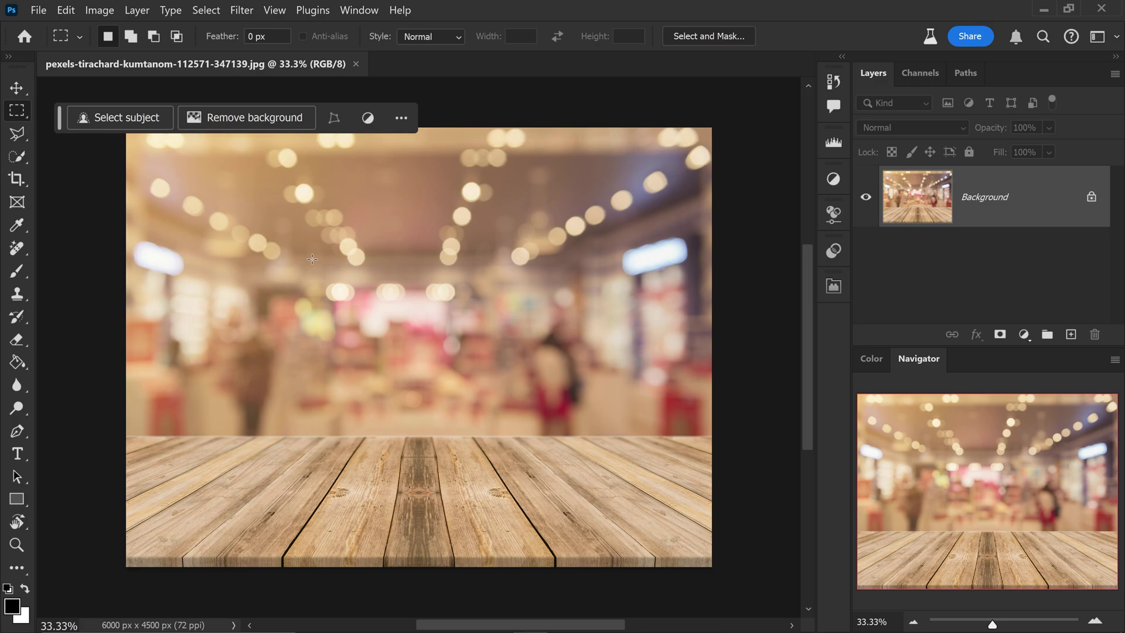
left_click_drag(296, 222, 547, 478)
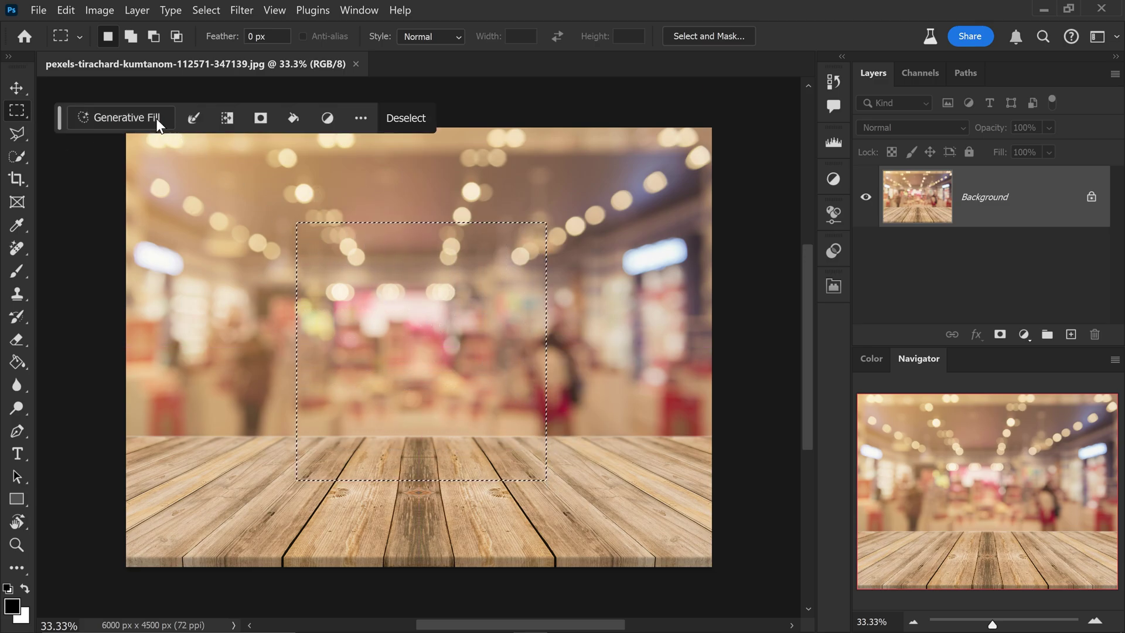
left_click(139, 115)
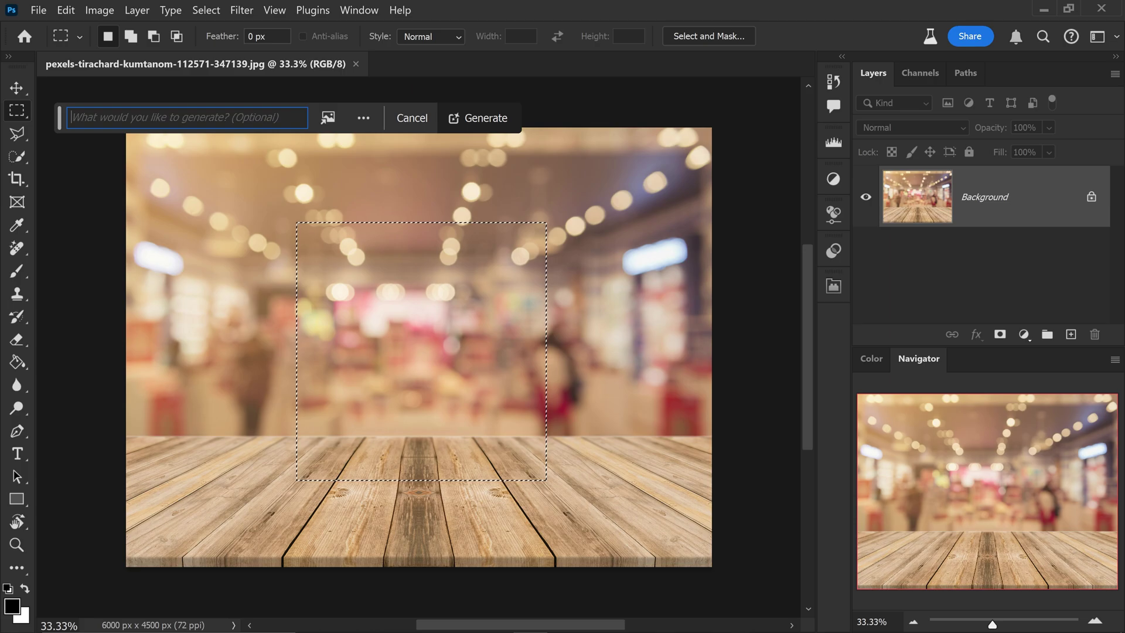
type("black flower pot with a hollow heart shaped cactus")
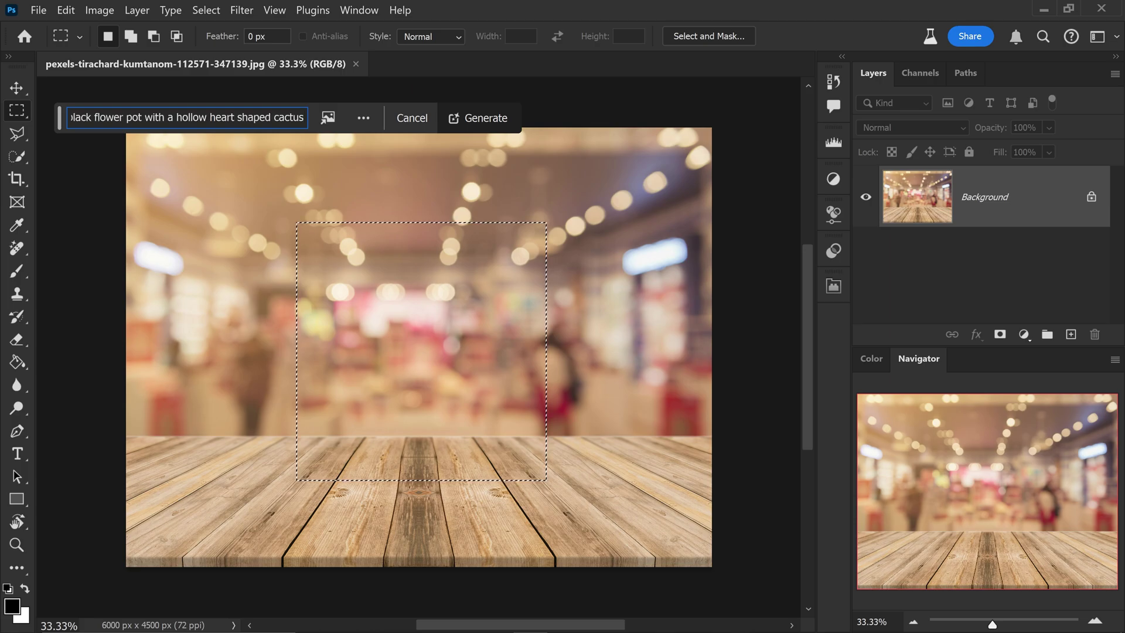
left_click(480, 116)
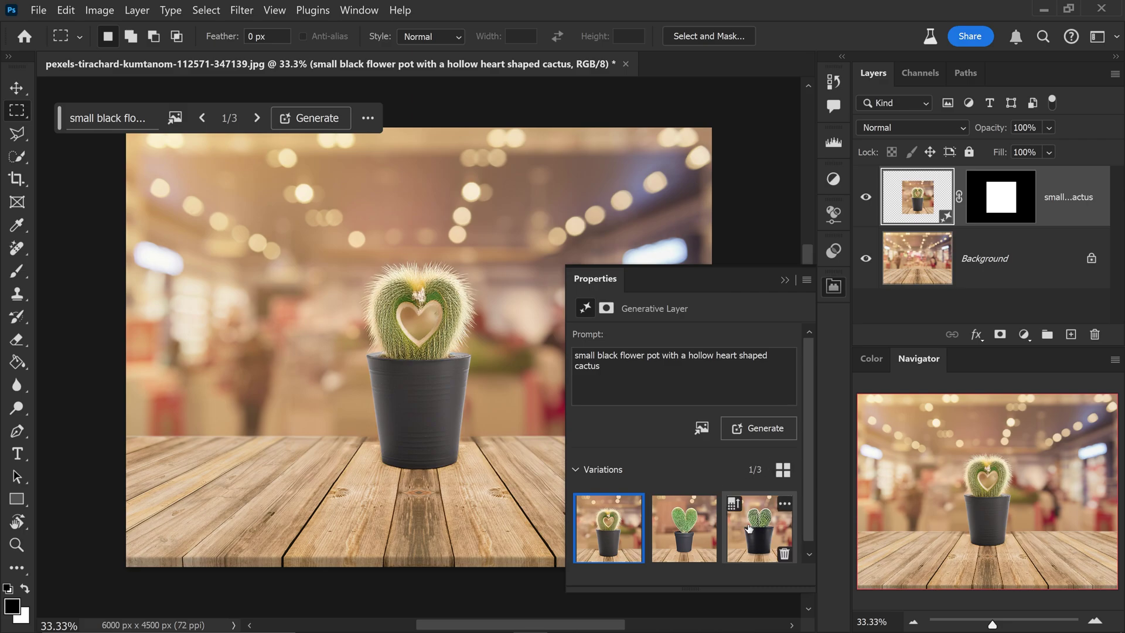
Step: Generate more variations similar to the third cactus result
left_click(750, 526)
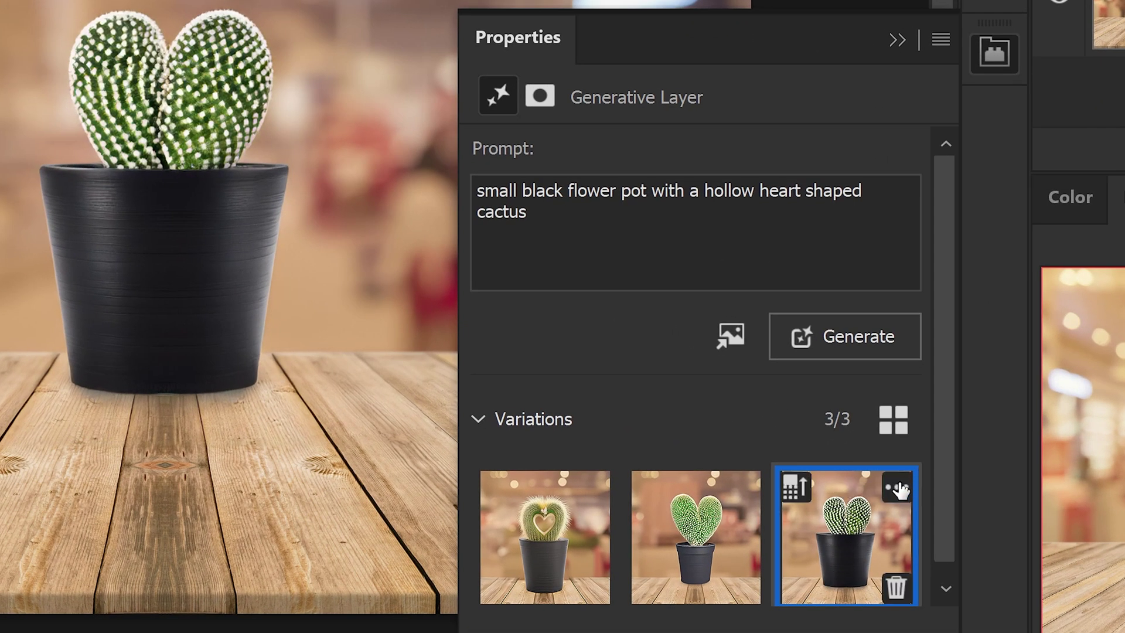
left_click(892, 483)
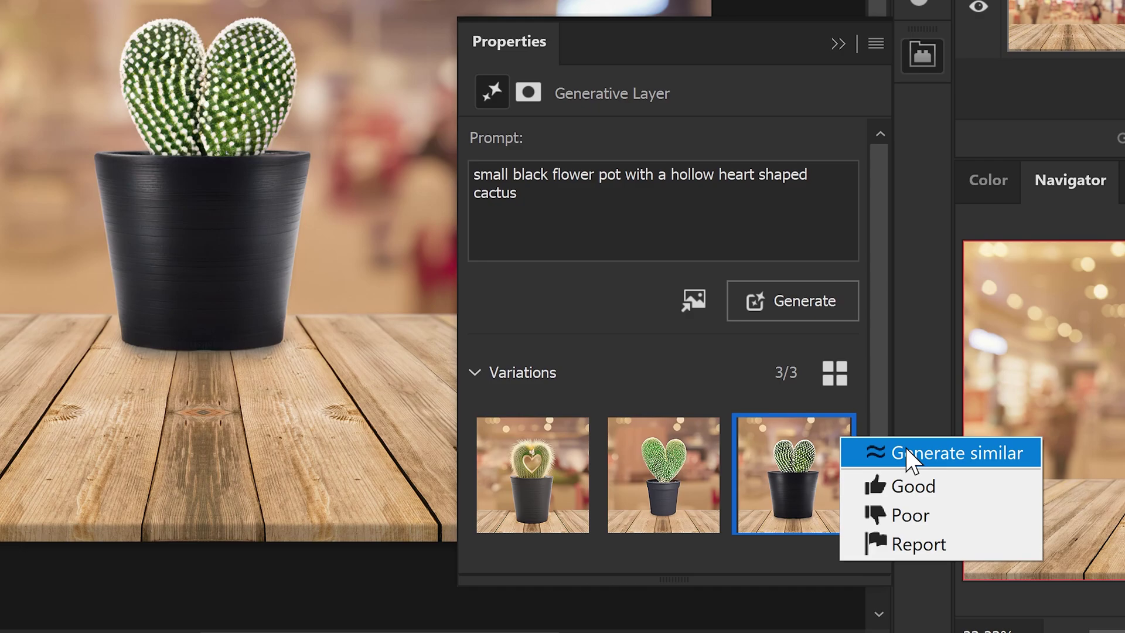
left_click(915, 456)
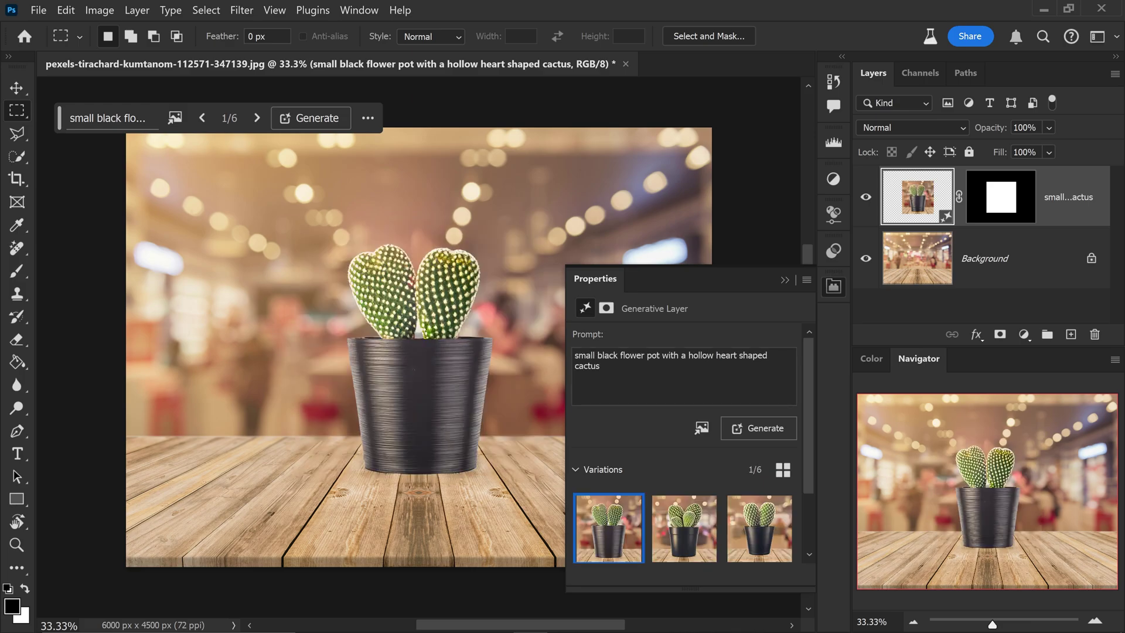
Step: Enhance detail on the third cactus variation, zoom in, and reapply it with Redo Enhance Detail
left_click(691, 531)
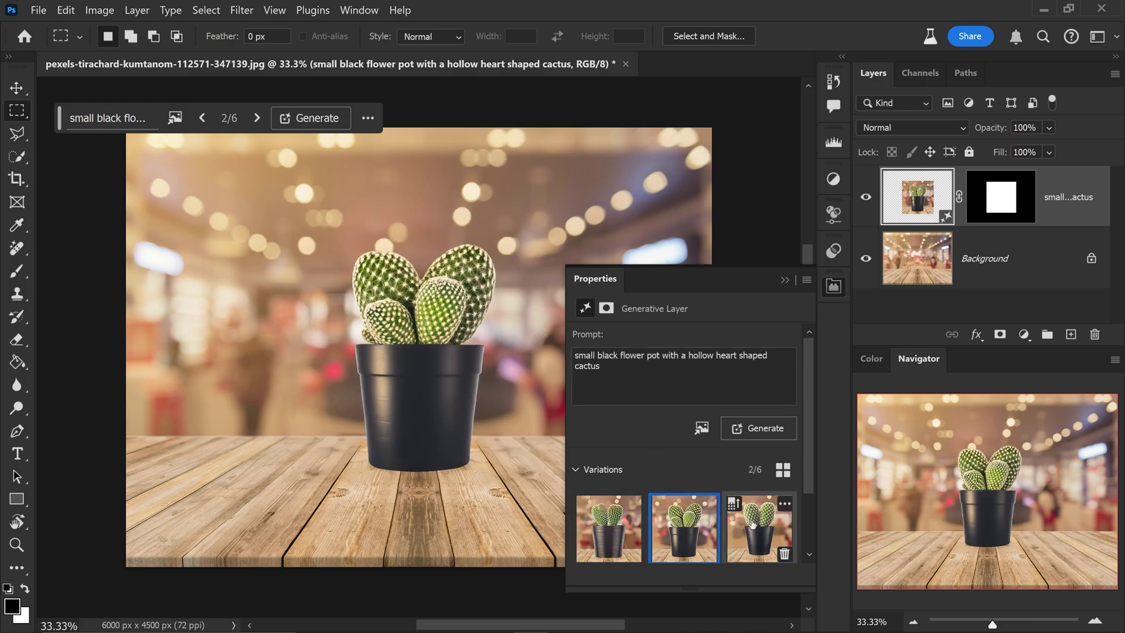
left_click(753, 526)
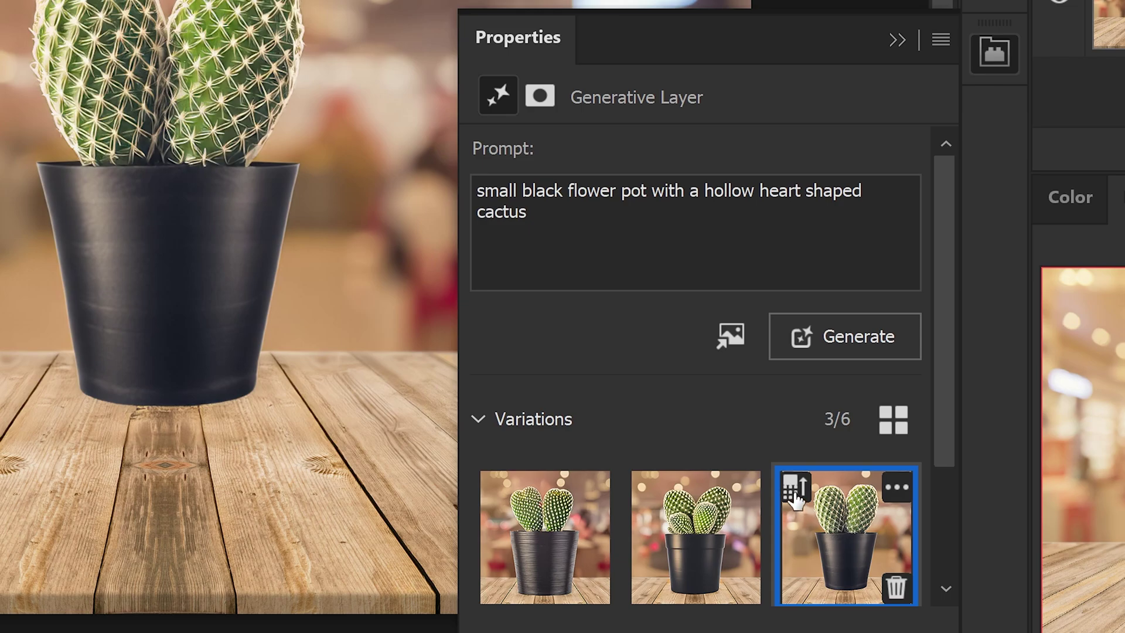
left_click(796, 496)
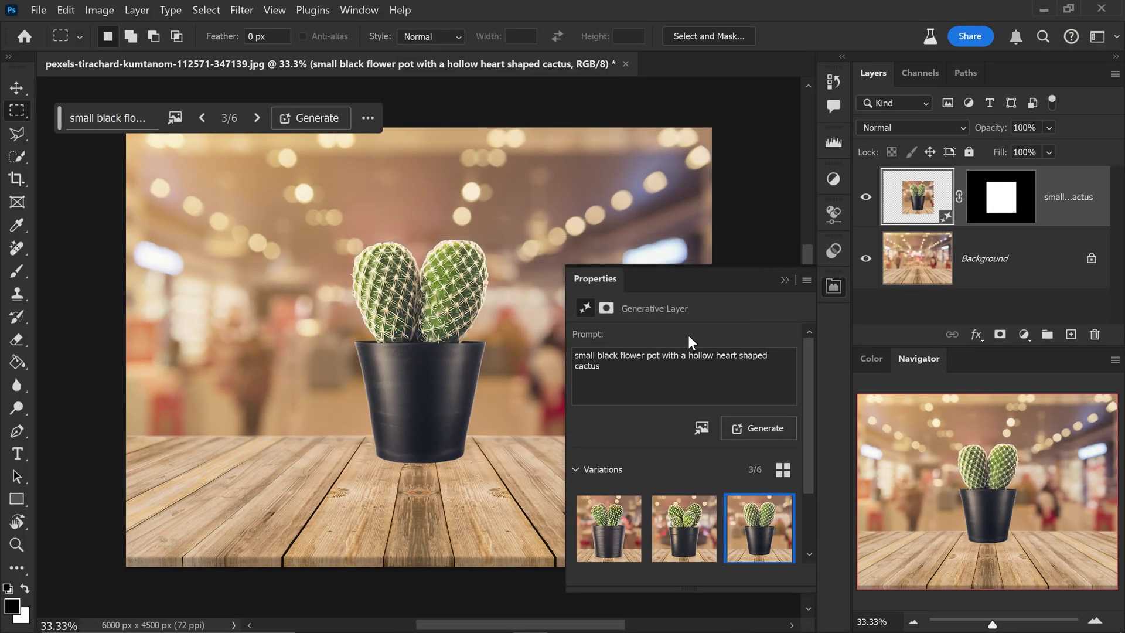
left_click(784, 279)
scroll(413, 277, "up", 7)
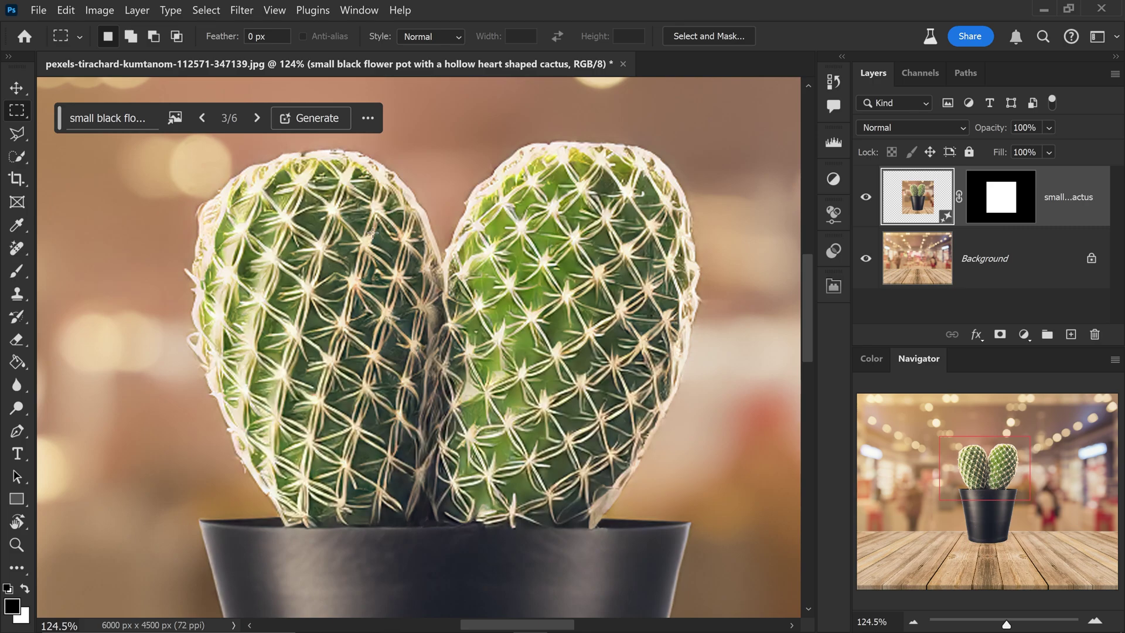
left_click(65, 10)
left_click(143, 46)
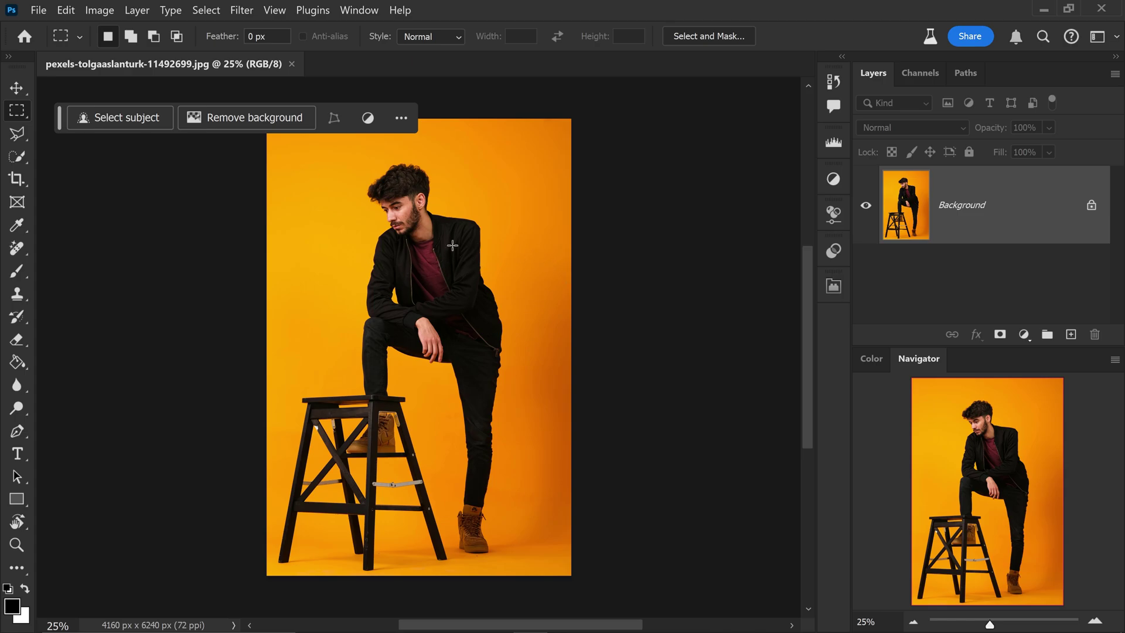
Step: Remove the orange backdrop behind the man and stool
left_click(269, 125)
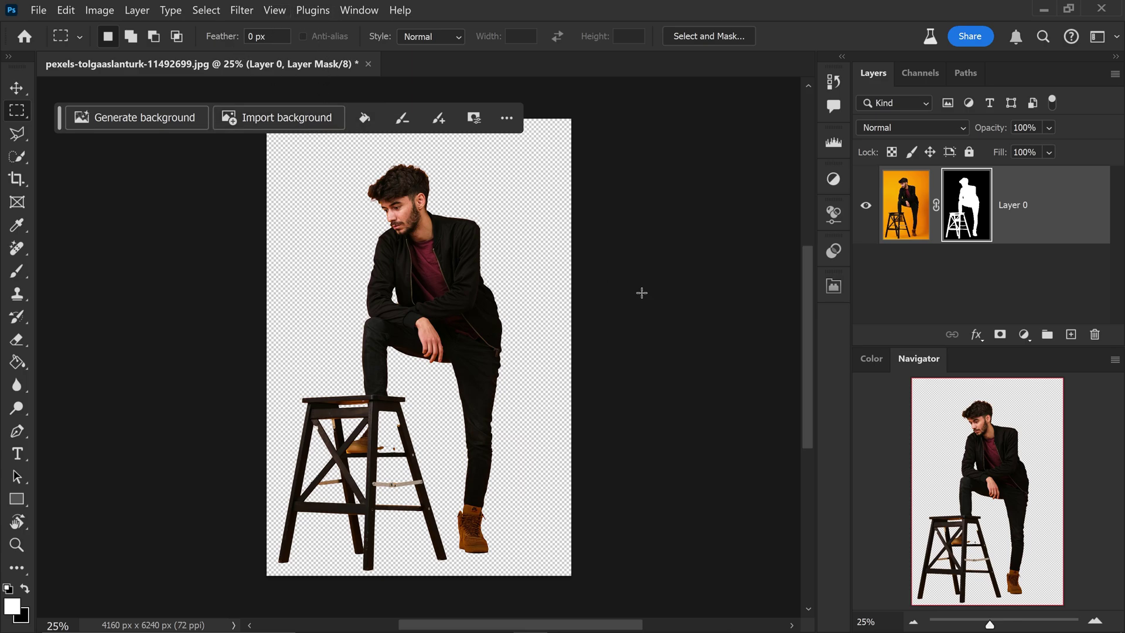
Step: Generate a horse stable with hay background and choose the third variation
left_click(149, 125)
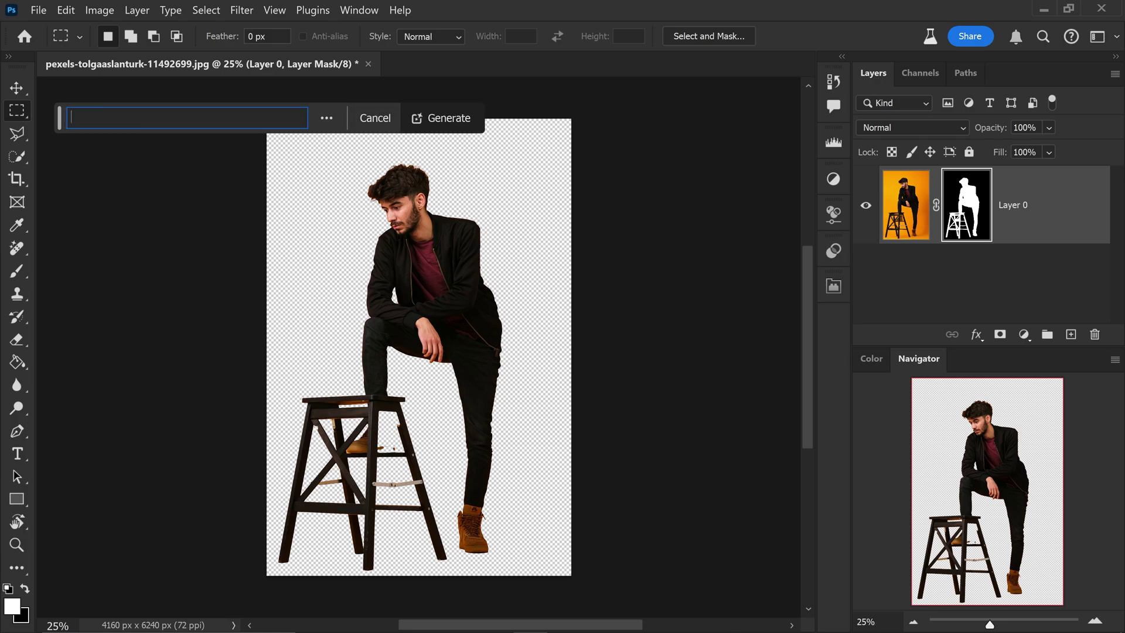
type("inside a horse stable with horses and hay")
left_click(441, 119)
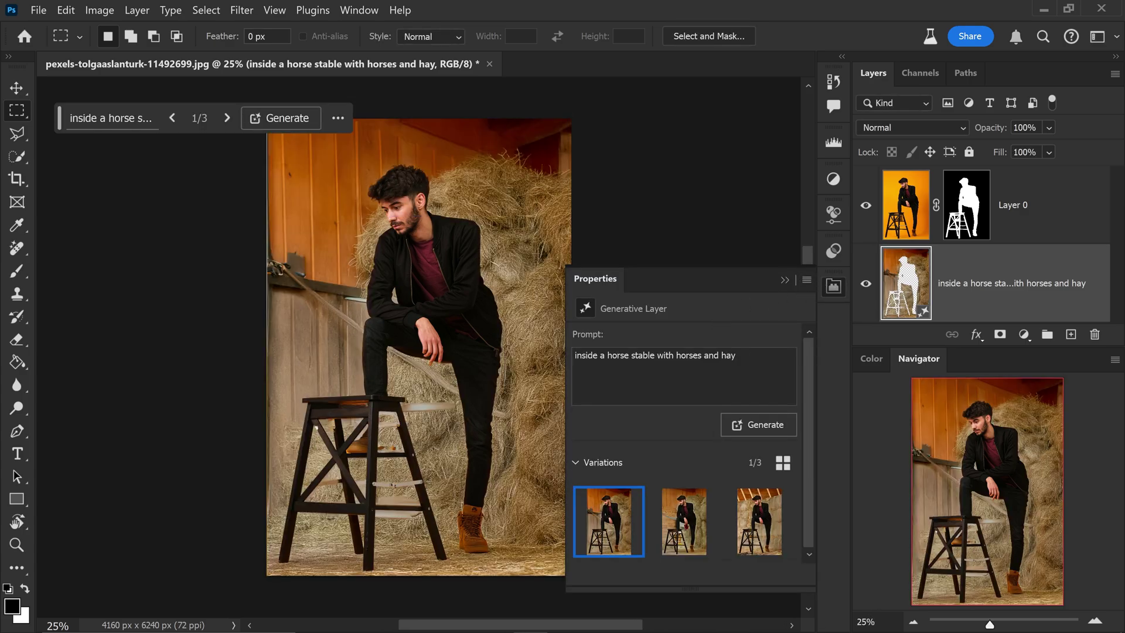
left_click(687, 530)
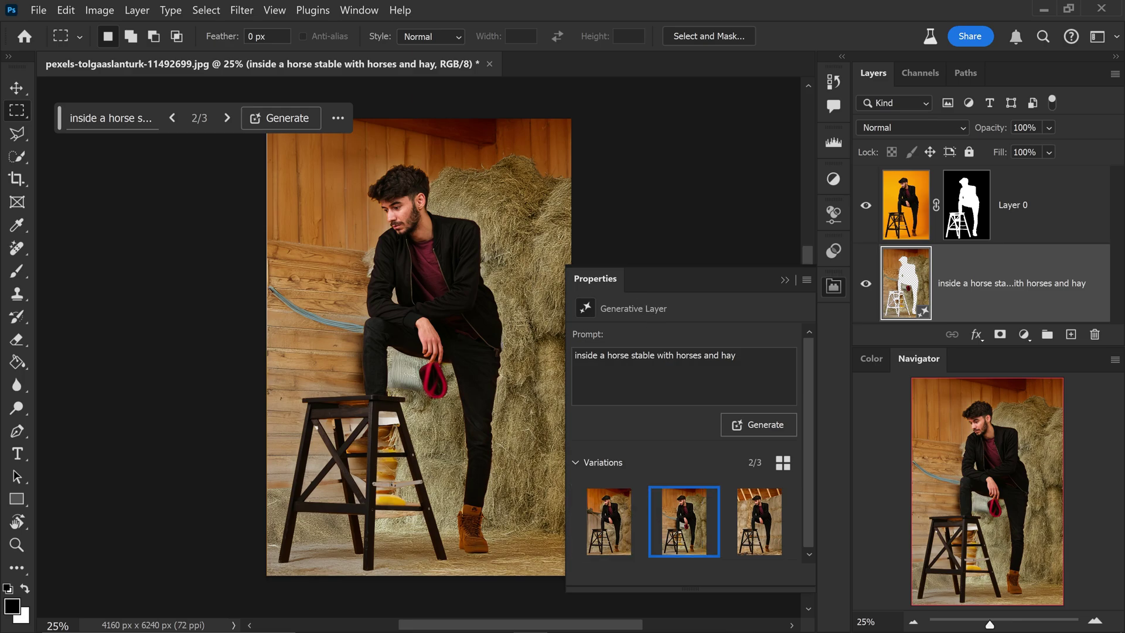
left_click(767, 521)
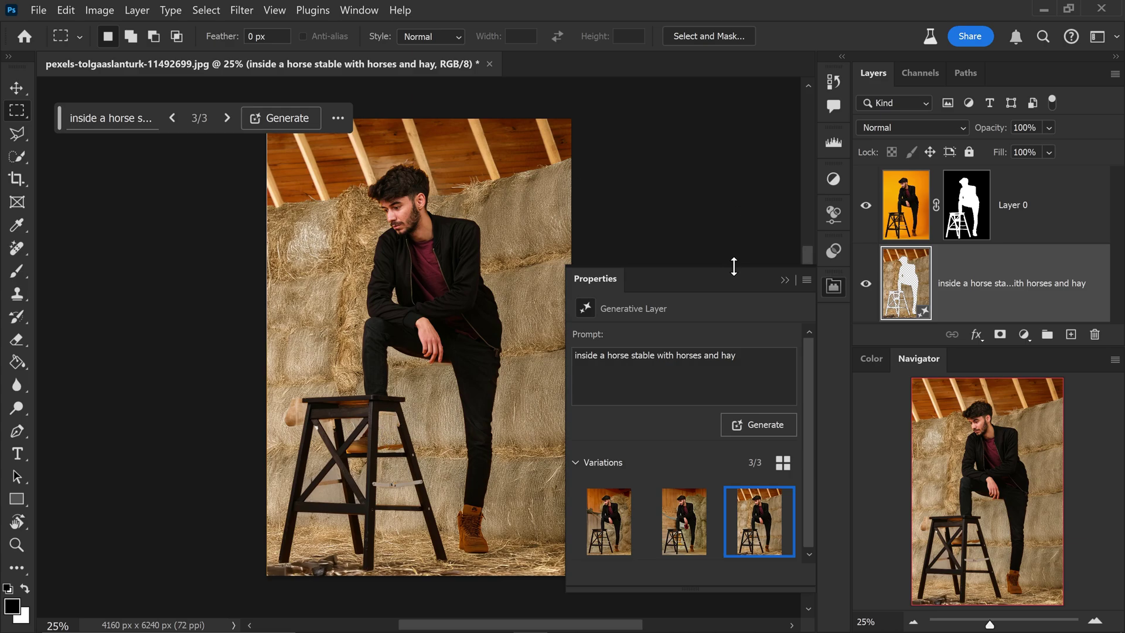
left_click(783, 279)
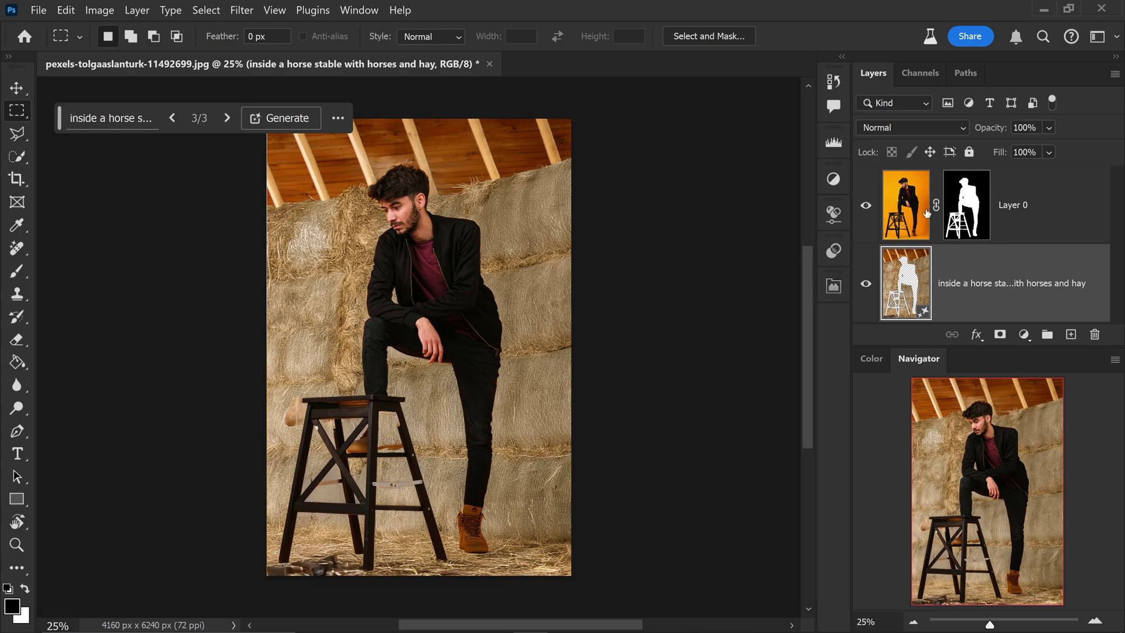
Step: Paint the hidden boot back into the man's mask with a 150 brush
left_click(962, 201)
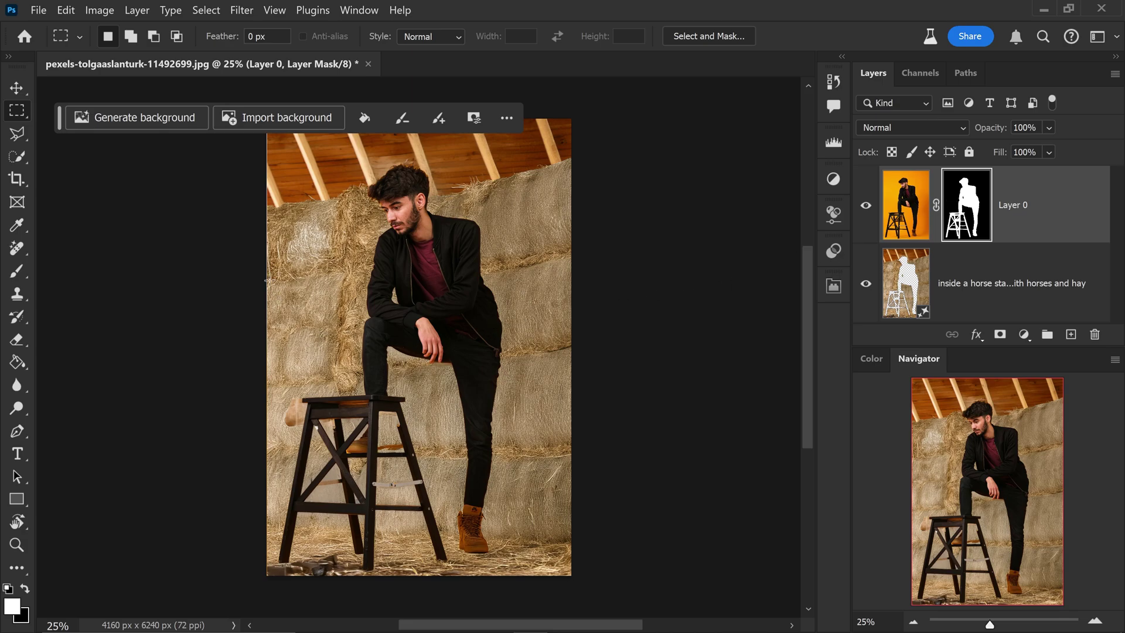
left_click(438, 119)
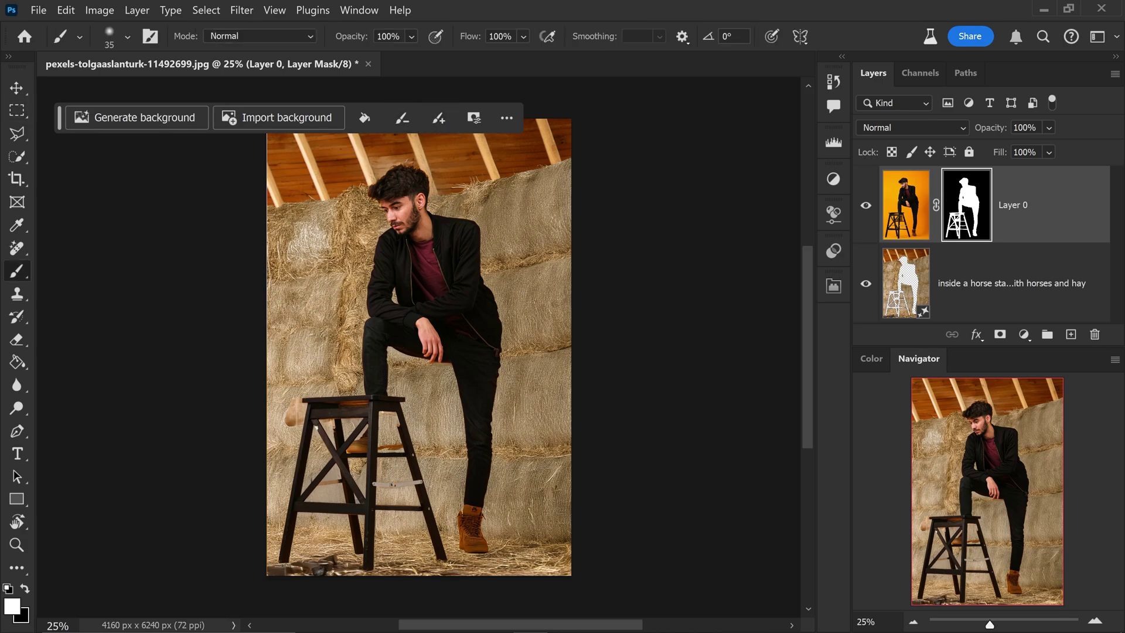
key("bracketright")
key("bracketright")
key("bracketright")
key("bracketright")
key("bracketright")
key("bracketright")
key("bracketright")
key("bracketright")
key("bracketright")
mouse_move(379, 440)
left_mouse_down()
mouse_move(391, 444)
mouse_move(373, 446)
mouse_move(387, 425)
mouse_move(390, 434)
left_mouse_up()
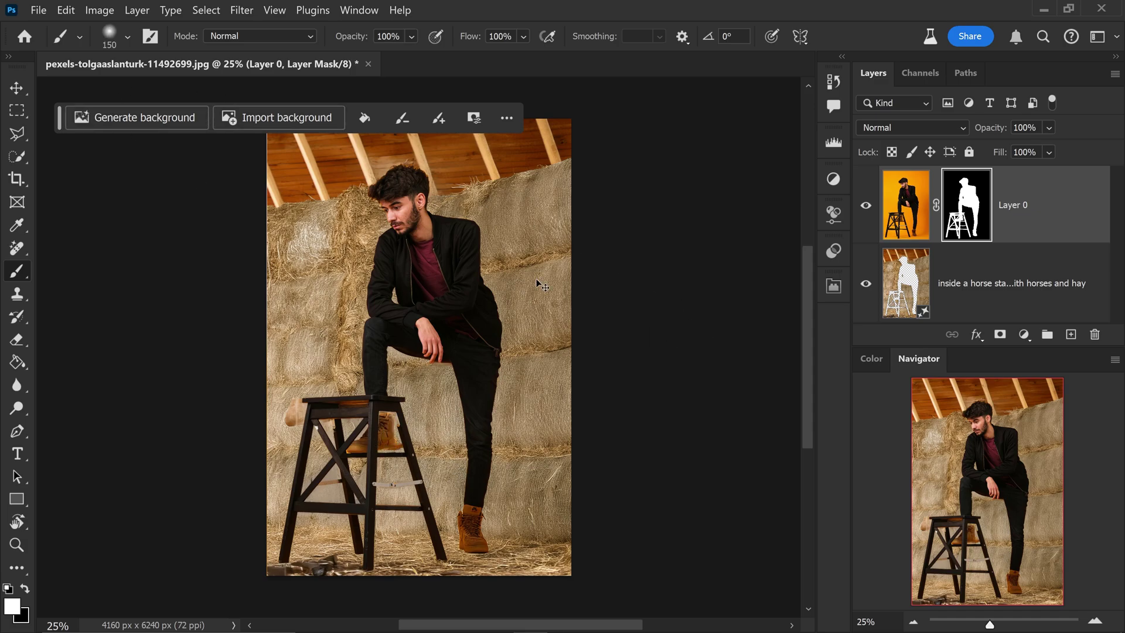
Step: Replace the hay background with pexels-steven-hylands-1650904.jpg, scaled up to fill the canvas
key("ctrl+2")
key("ctrl+z")
key("ctrl+z")
left_click(272, 115)
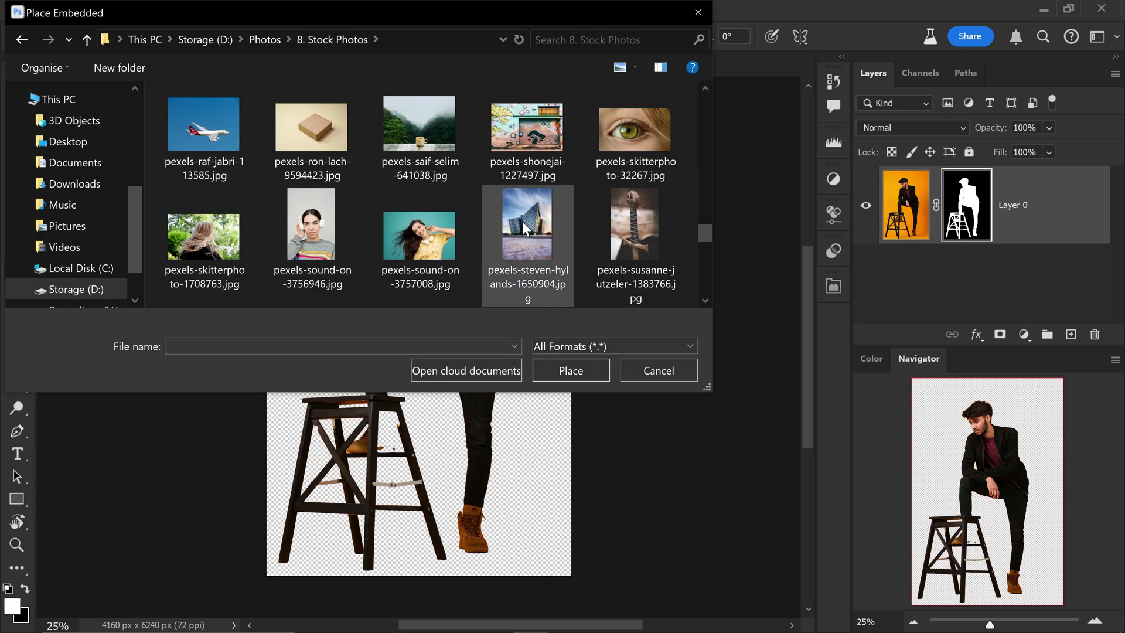
left_click(522, 221)
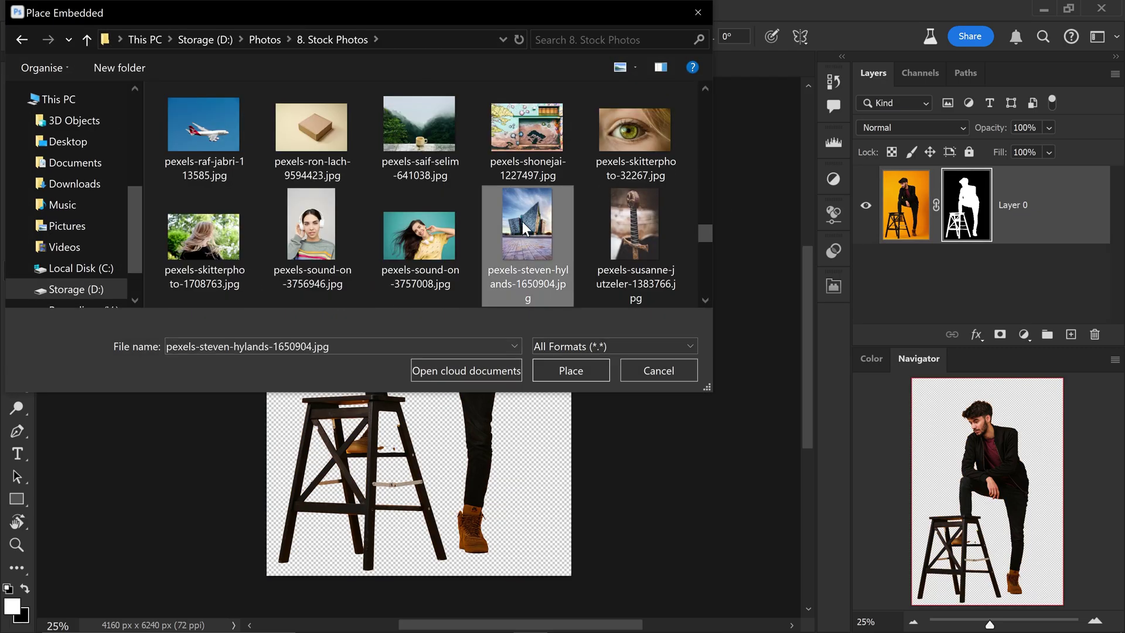
left_click(570, 366)
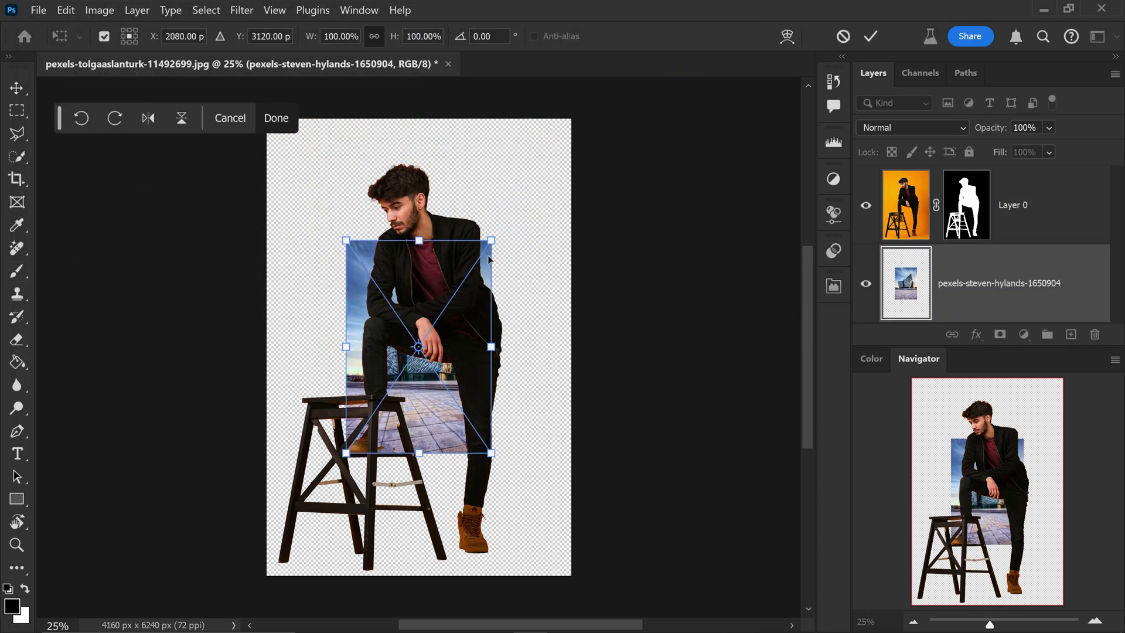
left_click_drag(486, 243, 620, 153)
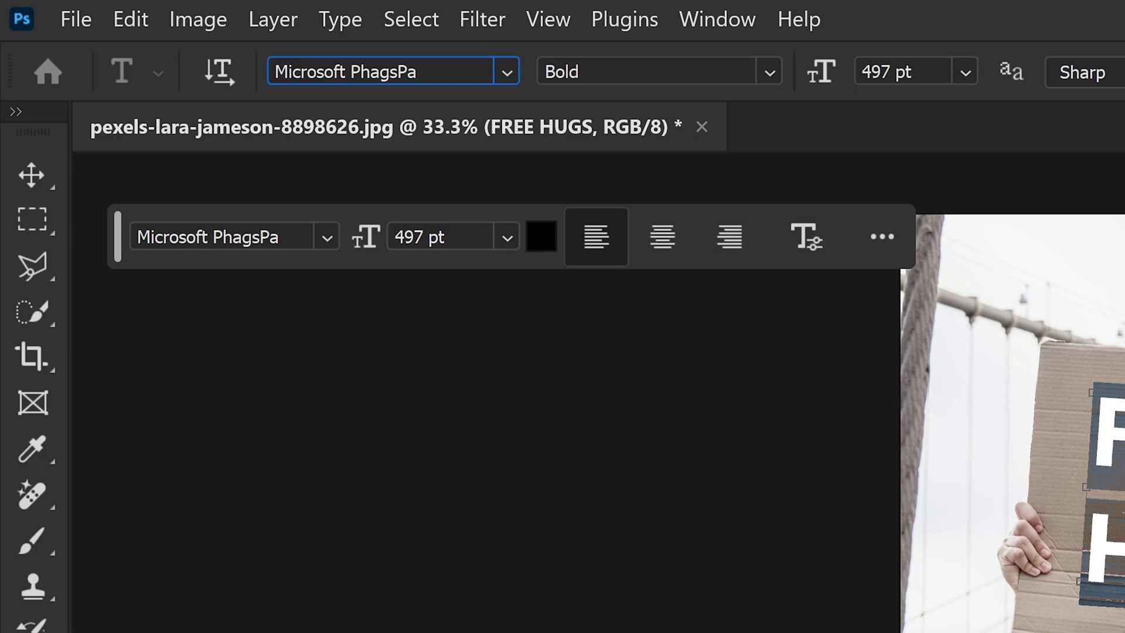
Step: Preview sign fonts under the Handwritten and Blackletter filters, then browse More fonts
left_click(505, 76)
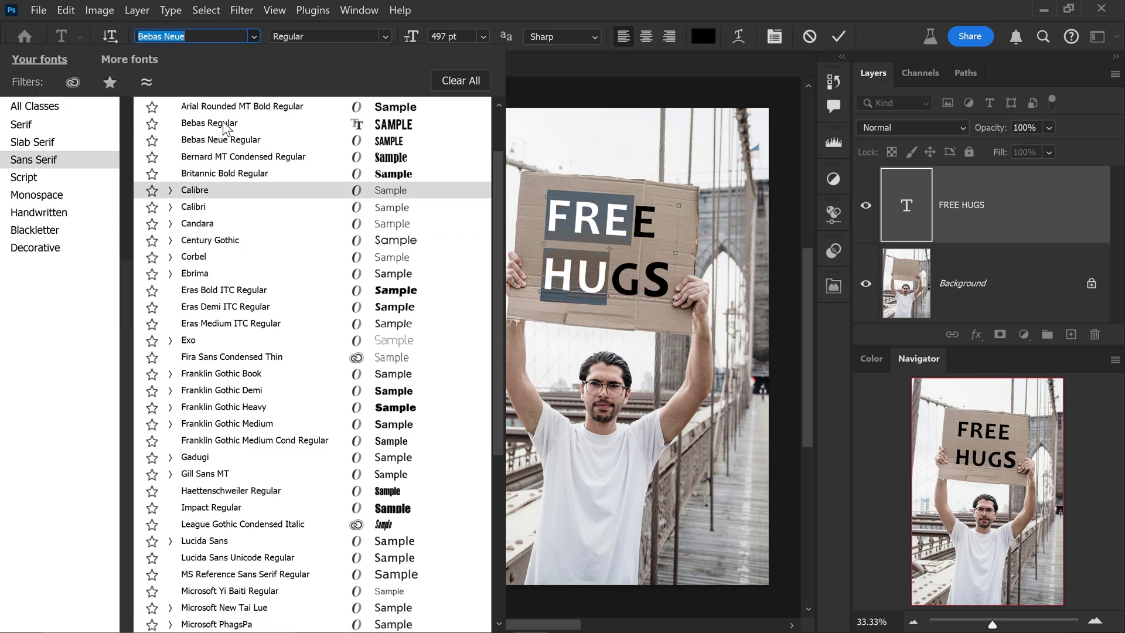
scroll(217, 118, "up", 1)
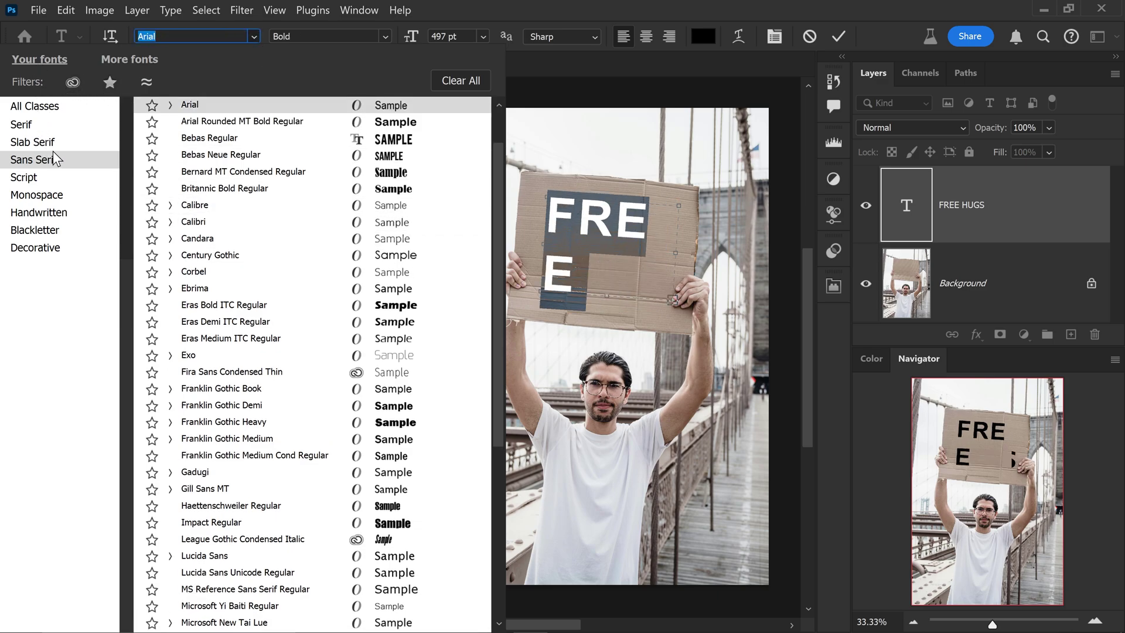
left_click(56, 213)
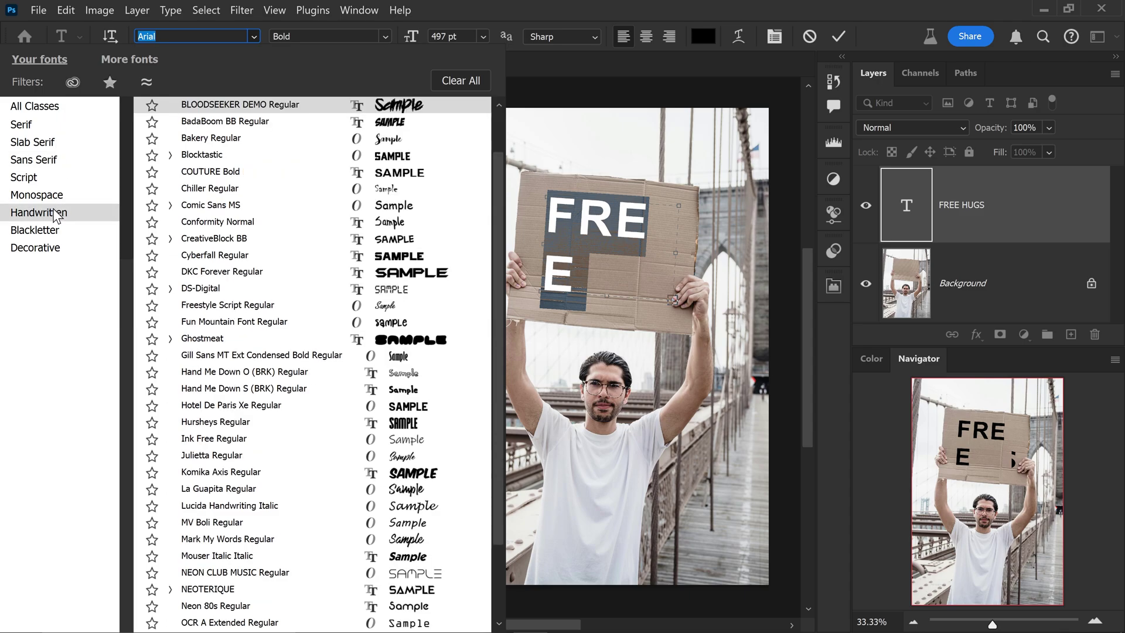
left_click(52, 230)
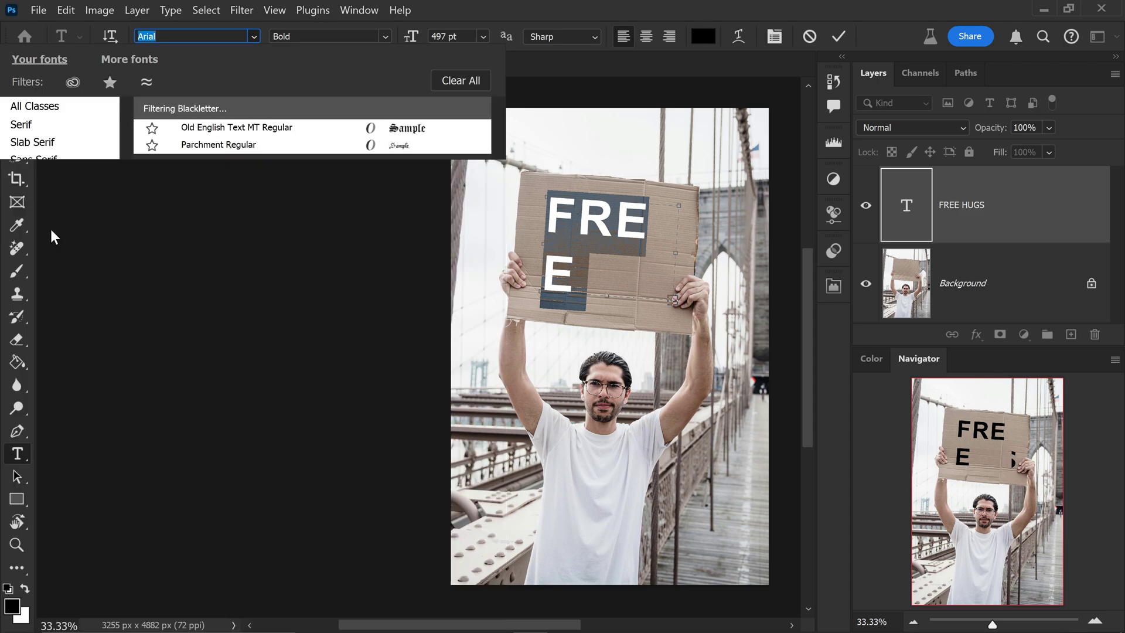
left_click(129, 57)
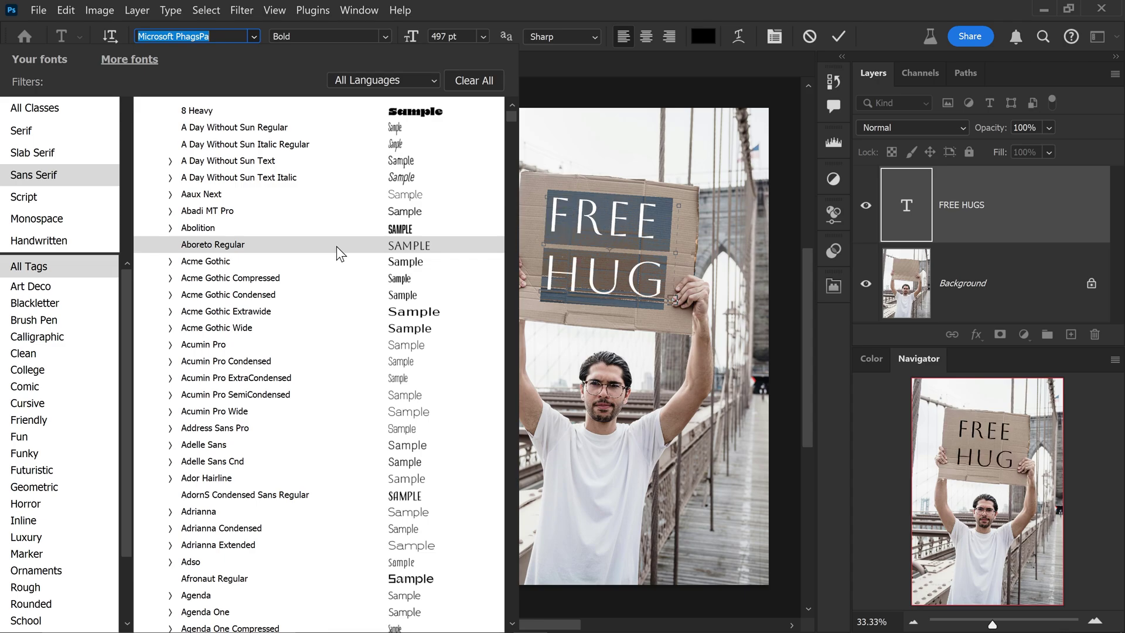
scroll(387, 451, "down", 2)
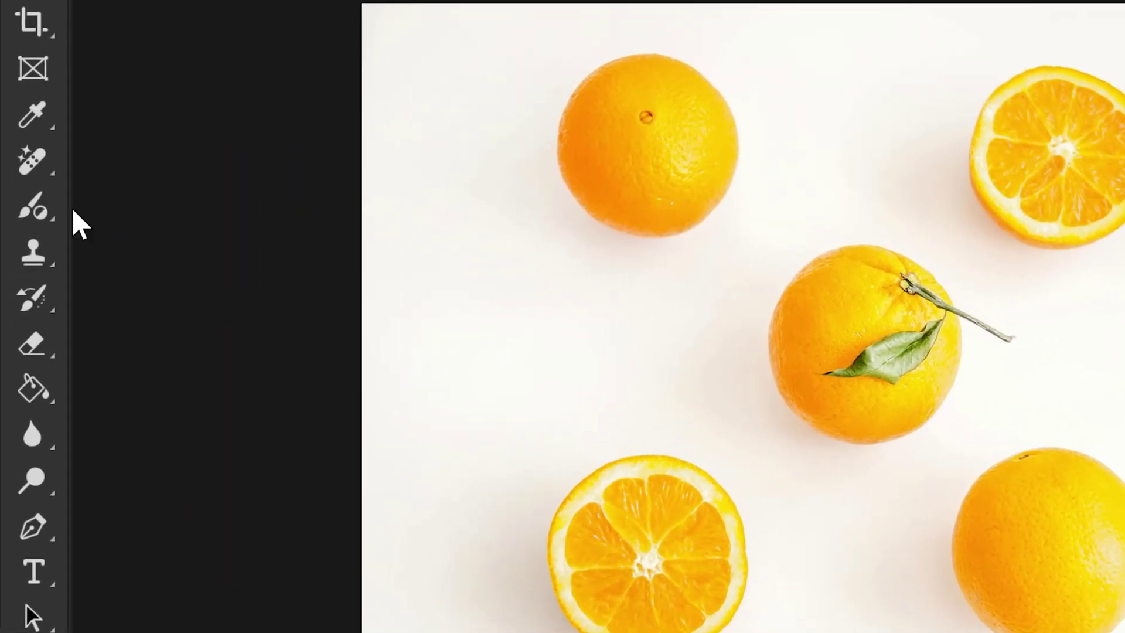
Step: Switch to the Adjustment Brush Tool with Brightness/Contrast as the adjustment type
right_click(35, 209)
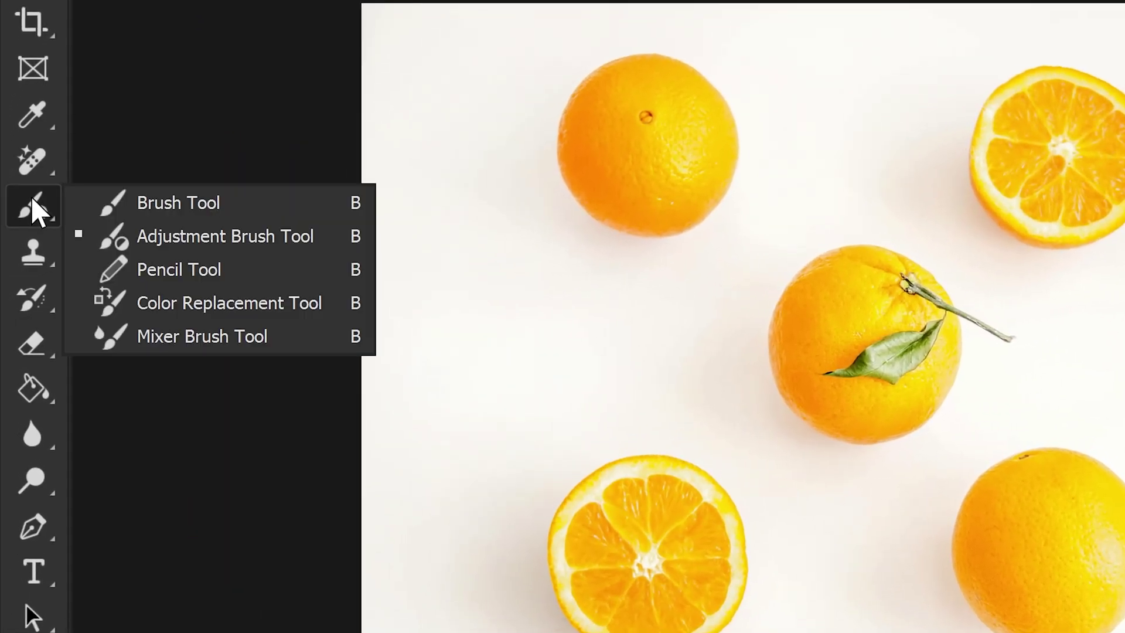
left_click(186, 245)
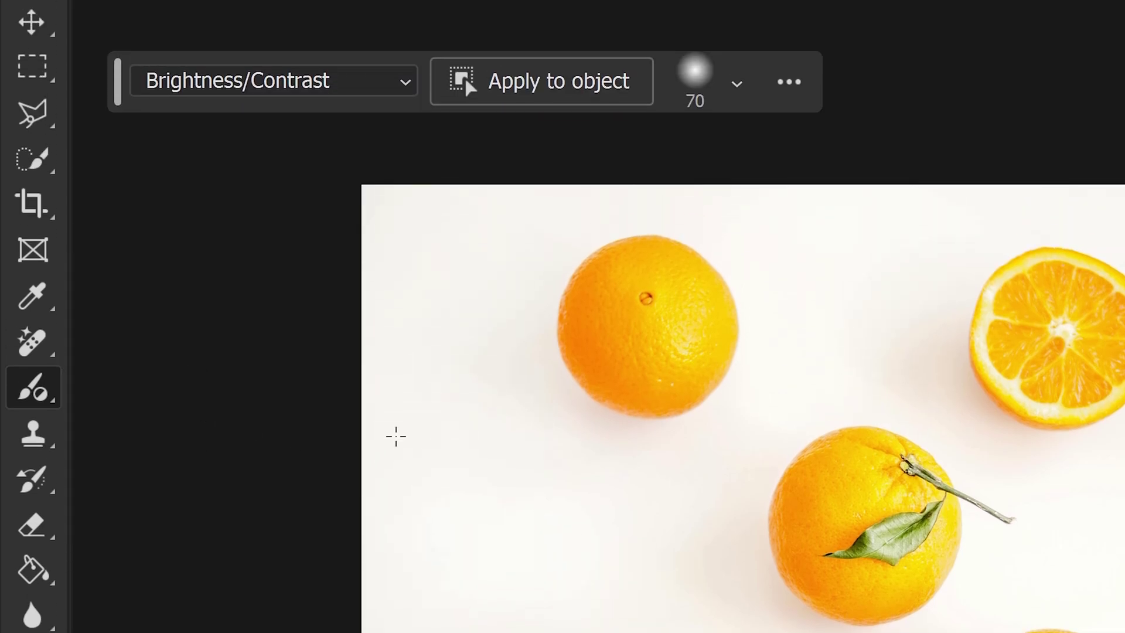
left_click(250, 88)
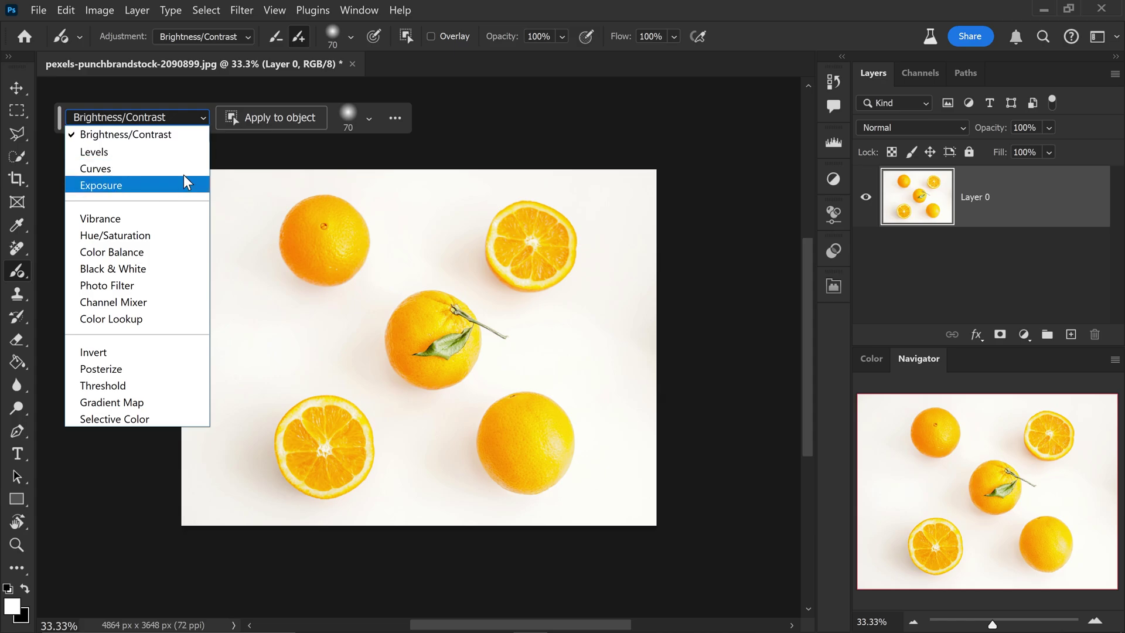
left_click(196, 117)
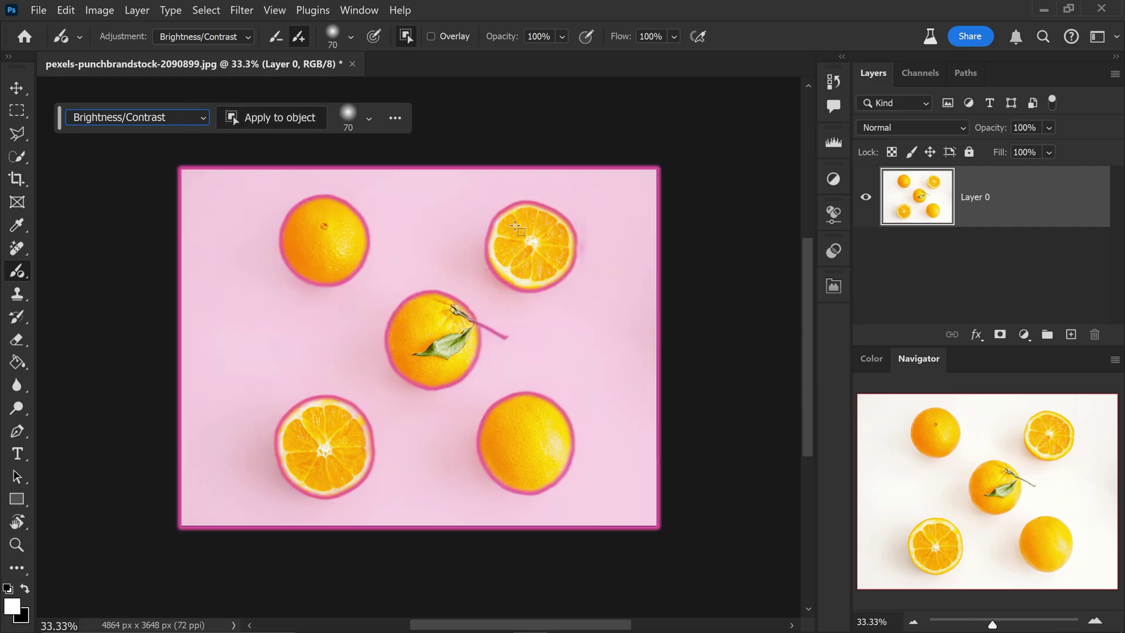
Step: Apply a Brightness/Contrast adjustment to the top-left orange with brightness -14
left_click(355, 230)
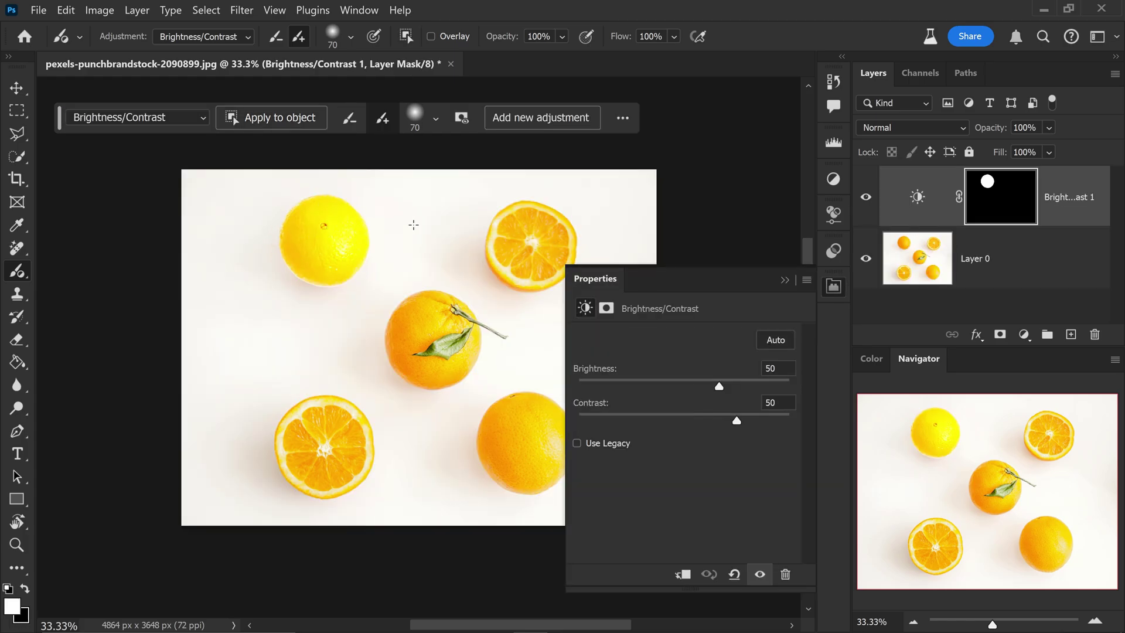
left_click_drag(720, 384, 674, 385)
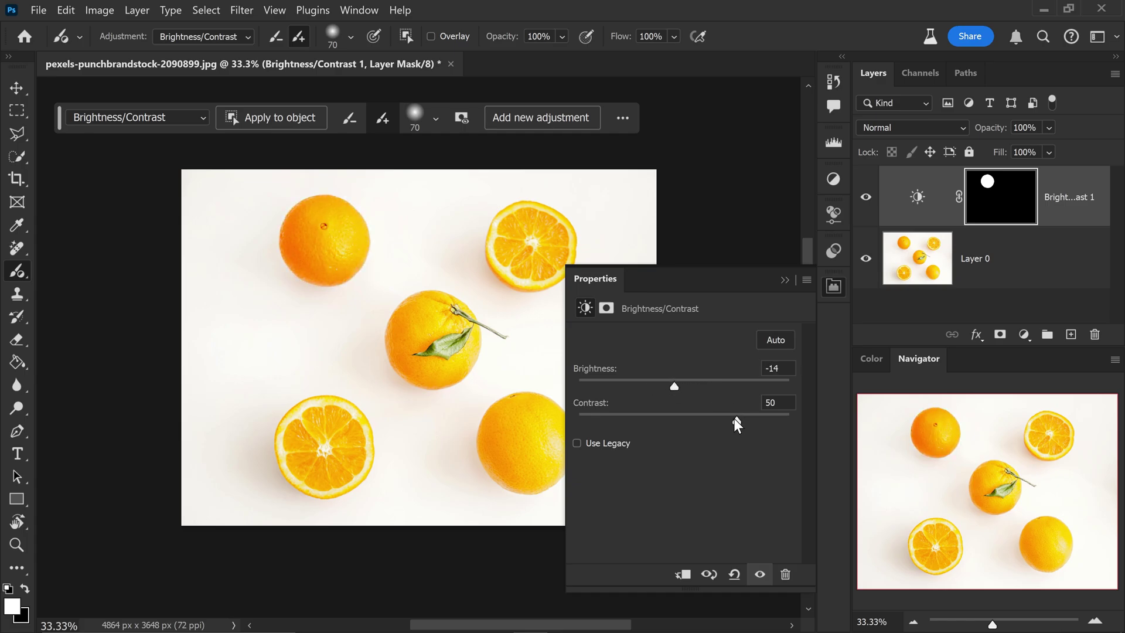
left_click(784, 280)
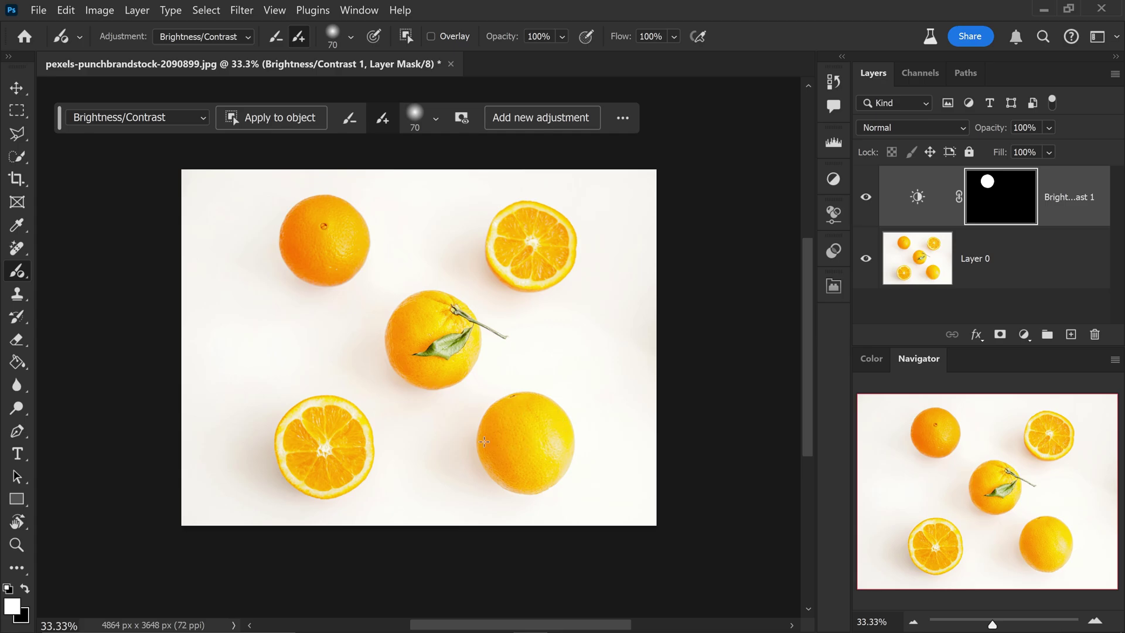
Step: Try painting the adjustment onto the bottom-right orange at brush size 500, undoing each stroke
mouse_move(541, 442)
left_mouse_down()
mouse_move(523, 448)
mouse_move(526, 430)
mouse_move(517, 447)
mouse_move(533, 453)
left_mouse_up()
key("ctrl+z")
key("bracketright")
key("bracketright")
key("bracketright")
key("bracketright")
key("bracketright")
key("bracketright")
key("bracketright")
key("bracketright")
key("bracketright")
key("bracketright")
key("bracketright")
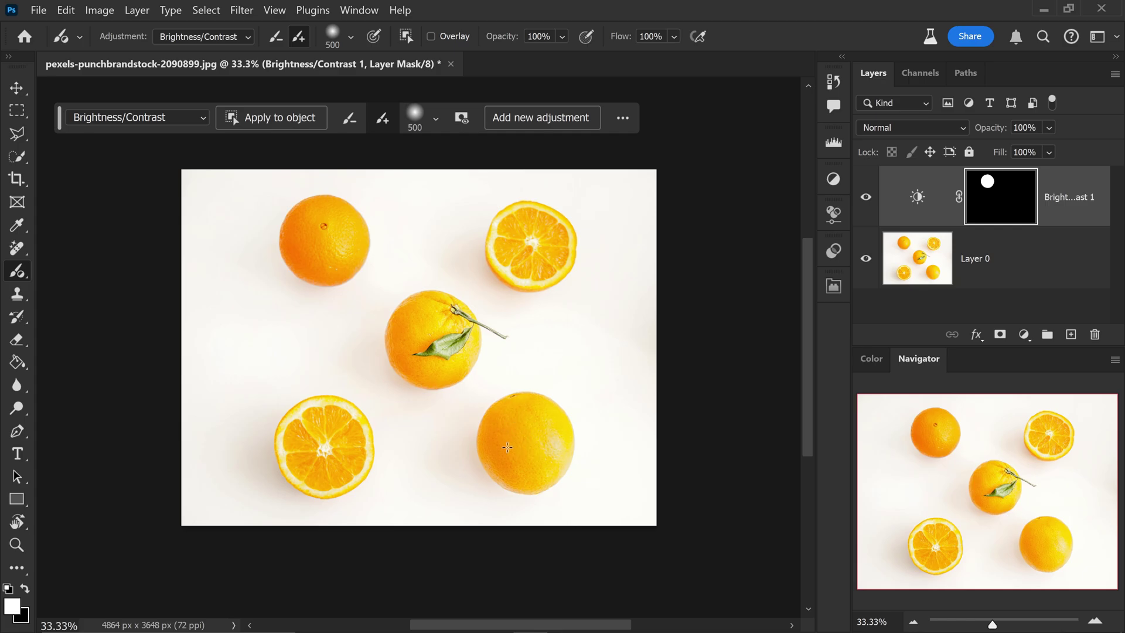
left_click(526, 444)
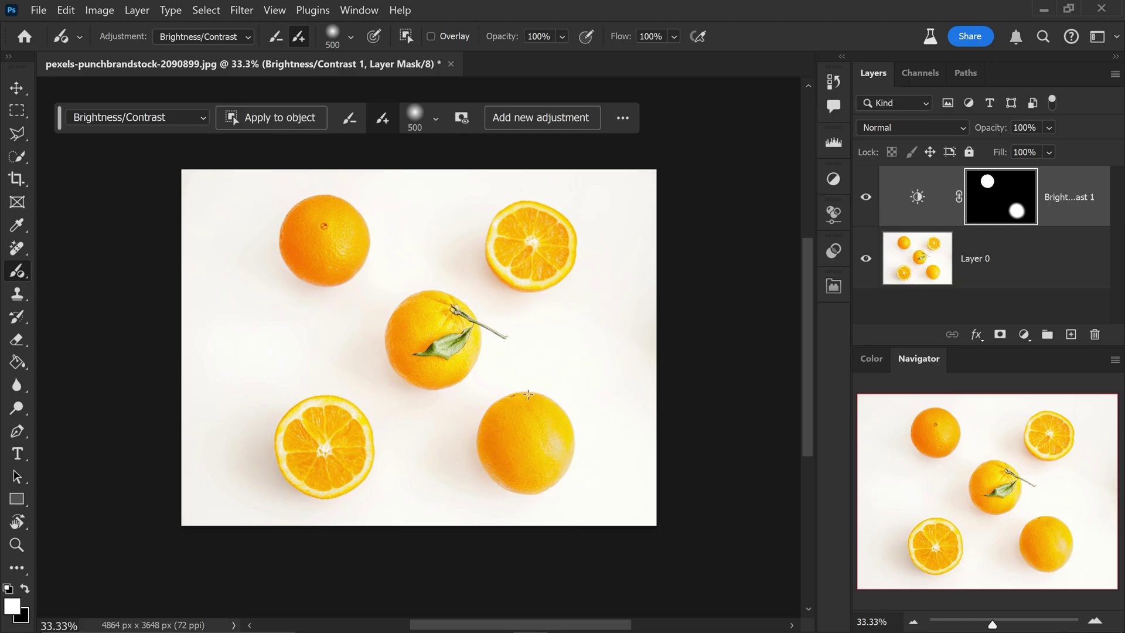
key("ctrl+z")
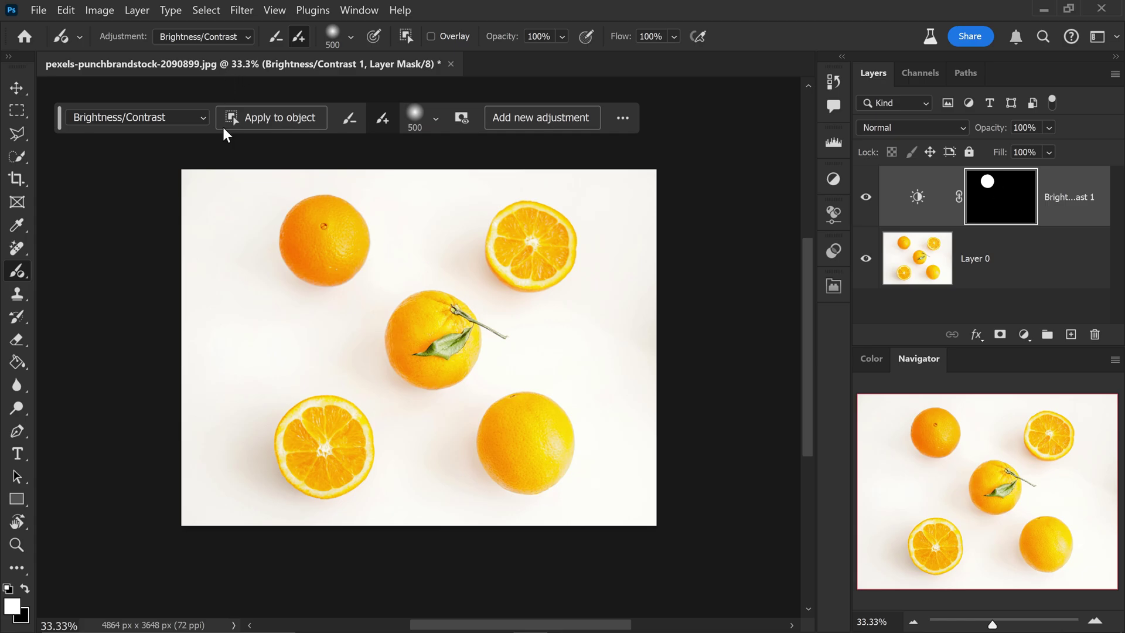
Step: Change the adjustment to Exposure and paint it onto the centre orange
left_click(184, 117)
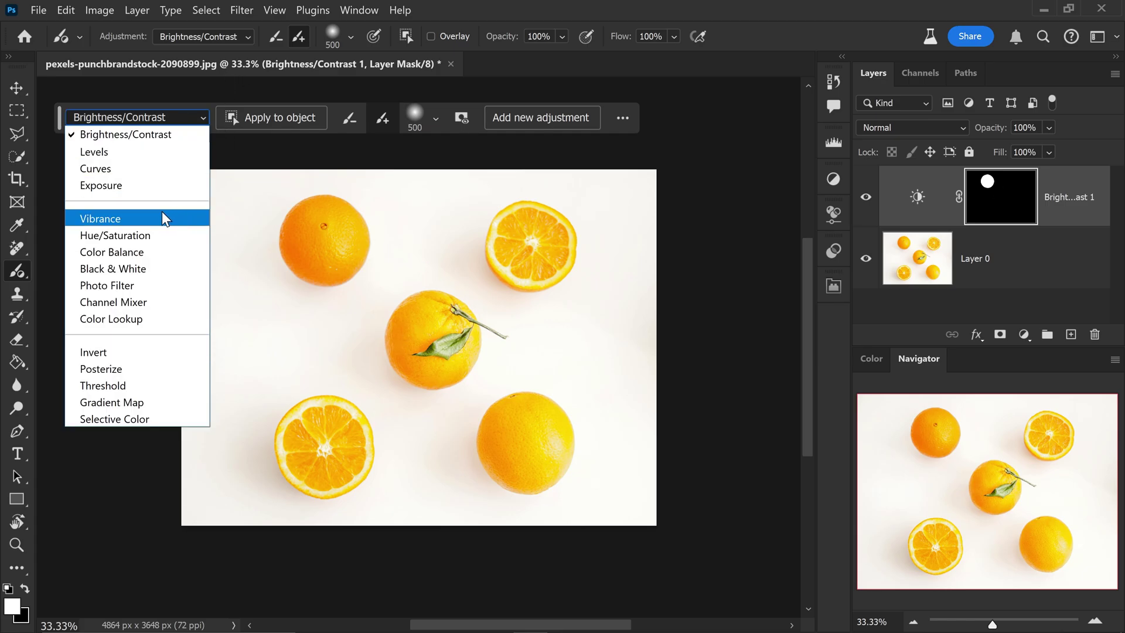
left_click(132, 187)
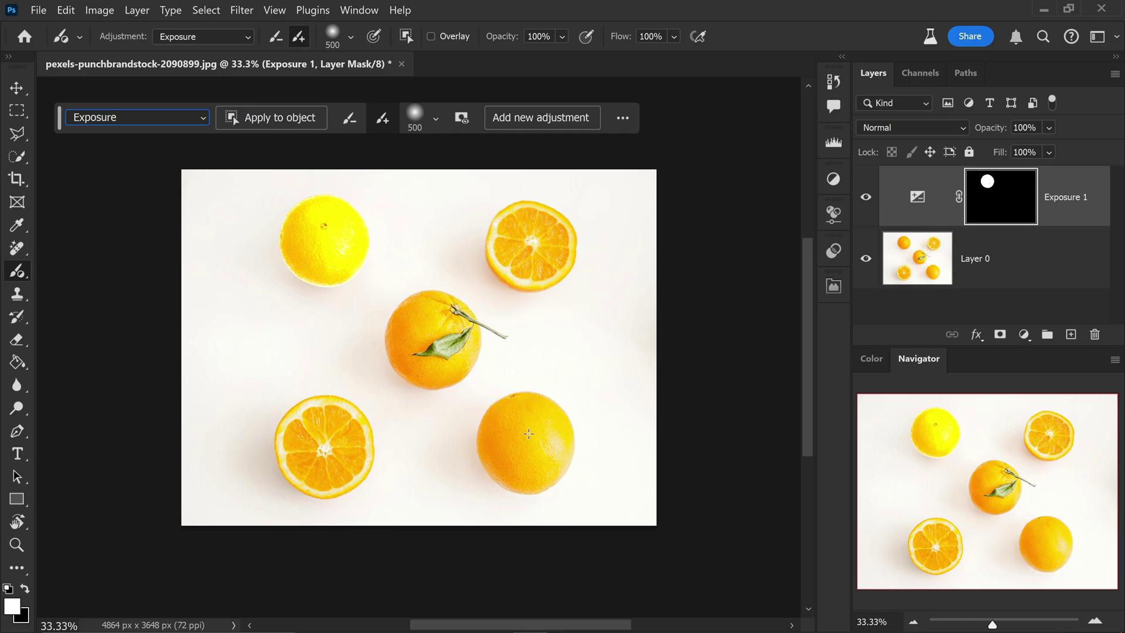
mouse_move(420, 329)
left_mouse_down()
mouse_move(421, 362)
mouse_move(404, 327)
mouse_move(436, 323)
mouse_move(431, 352)
mouse_move(425, 336)
mouse_move(447, 309)
mouse_move(468, 347)
mouse_move(418, 358)
mouse_move(417, 299)
mouse_move(461, 341)
mouse_move(403, 370)
left_mouse_up()
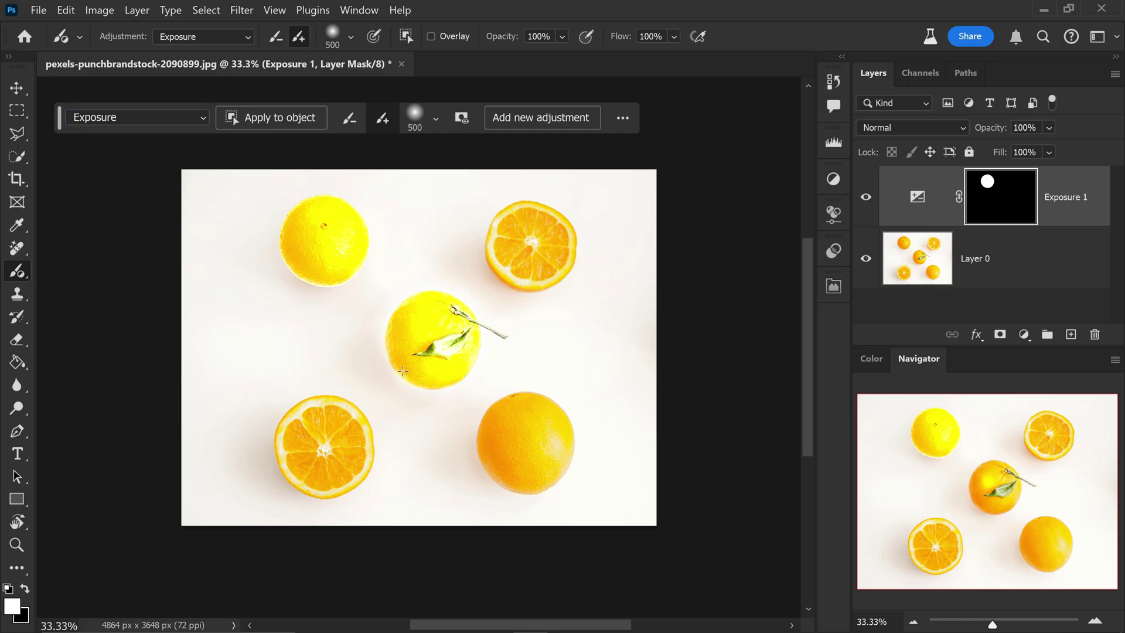
Step: Add a Posterize adjustment and paint it onto the top-right orange
left_click(543, 121)
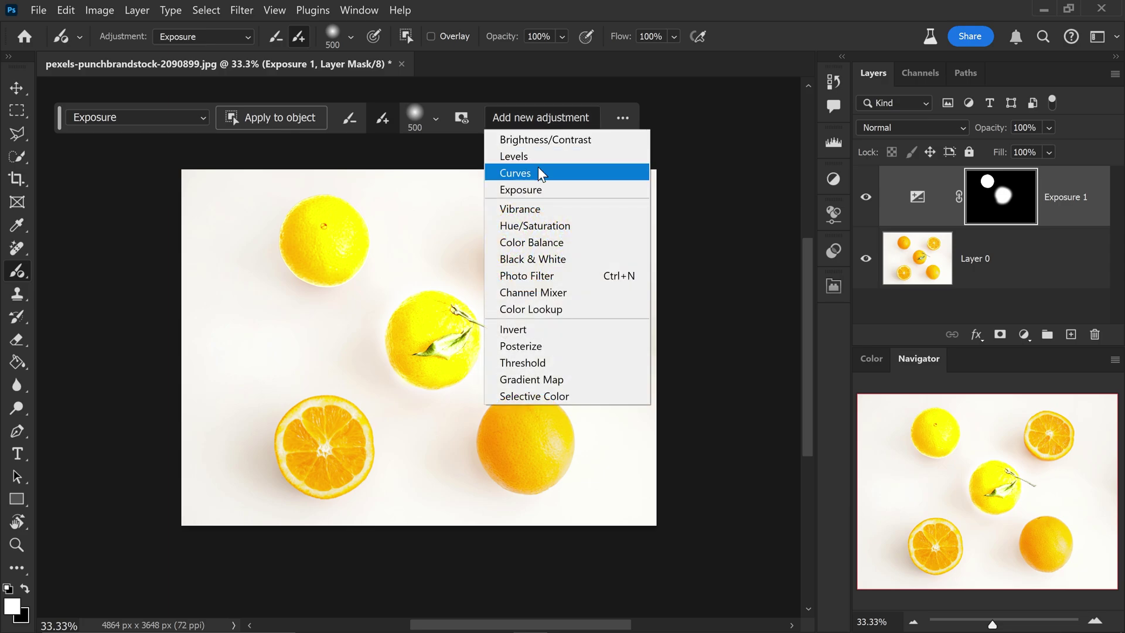
left_click(550, 345)
mouse_move(545, 251)
left_mouse_down()
mouse_move(513, 259)
mouse_move(505, 240)
mouse_move(533, 240)
mouse_move(511, 268)
mouse_move(503, 227)
mouse_move(554, 233)
mouse_move(528, 280)
mouse_move(505, 233)
left_mouse_up()
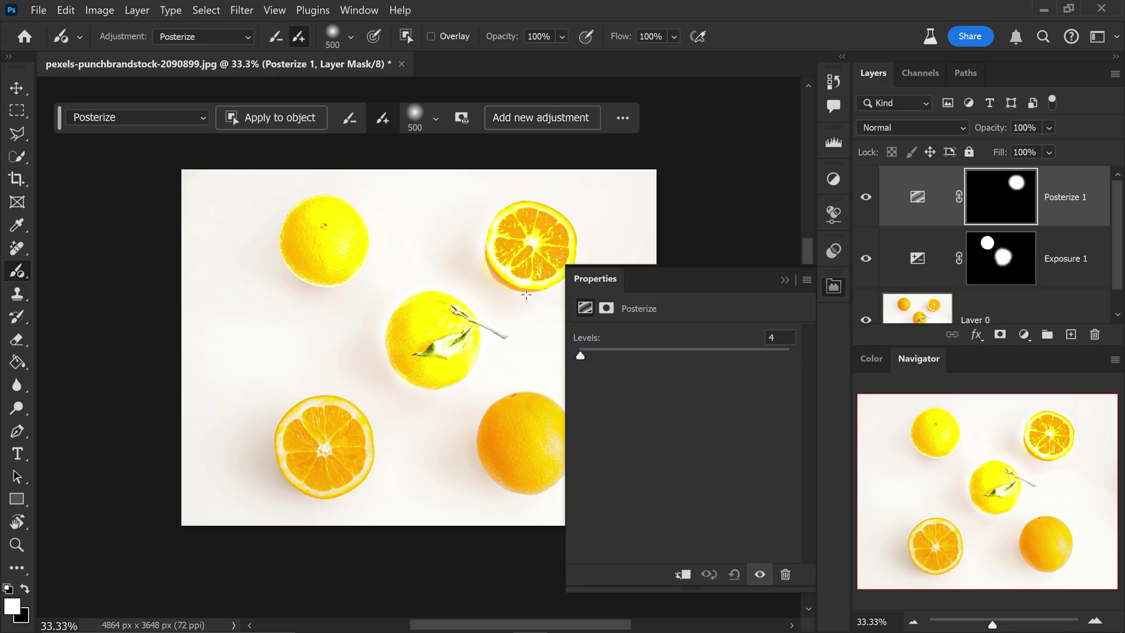